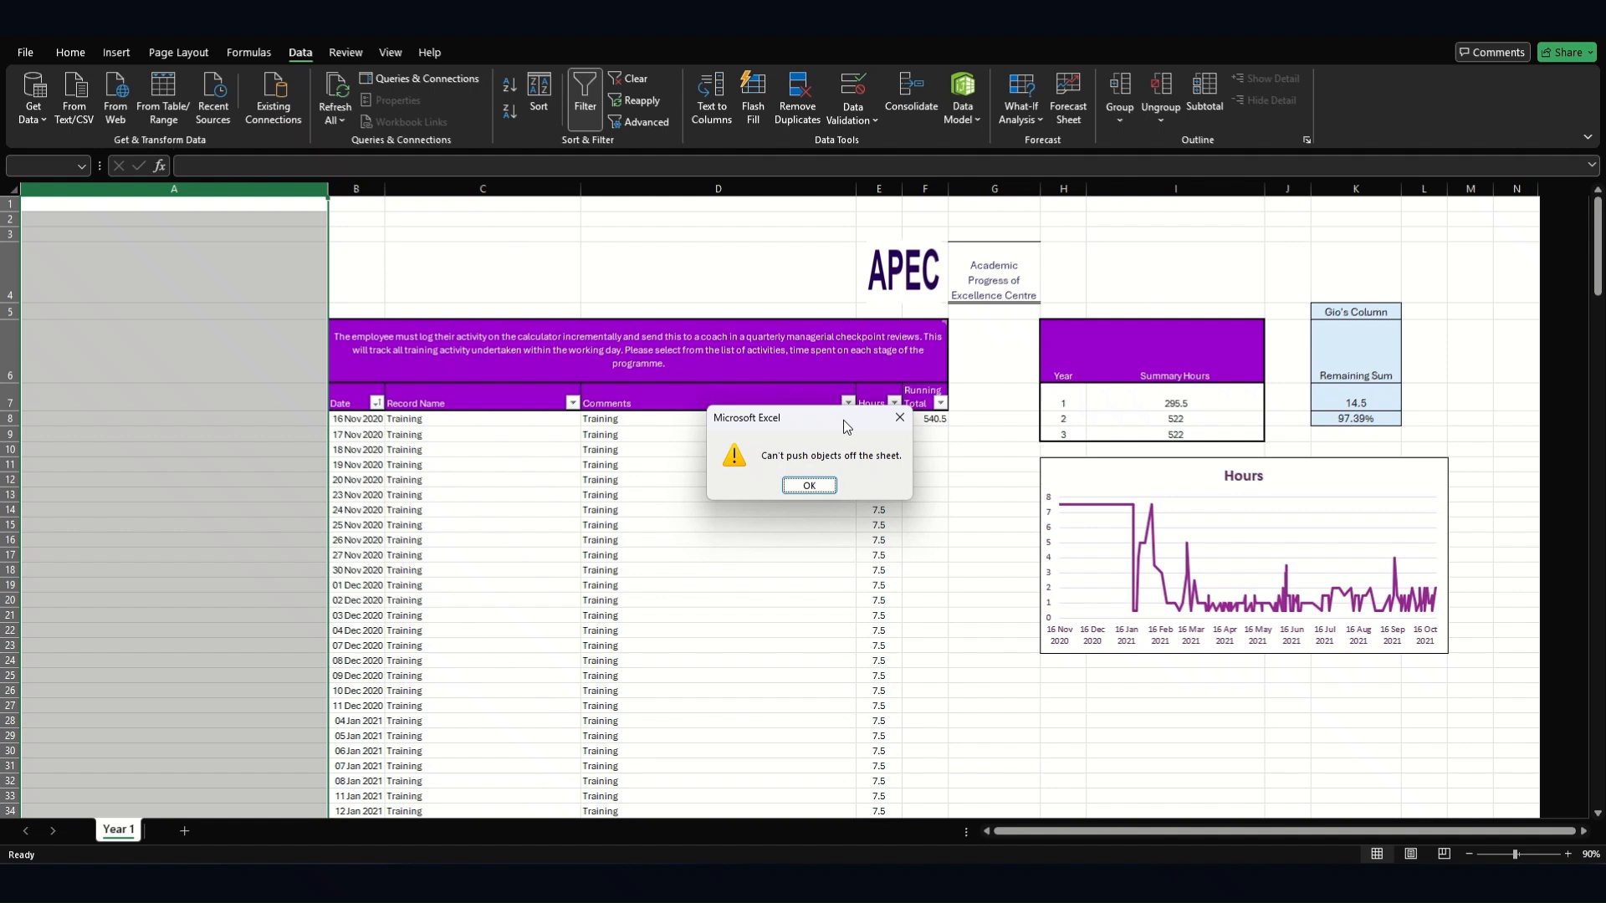
# Widen the empty column A on the Year 1 sheet to about 186 and dismiss the warnings
pyautogui.click(809, 486)
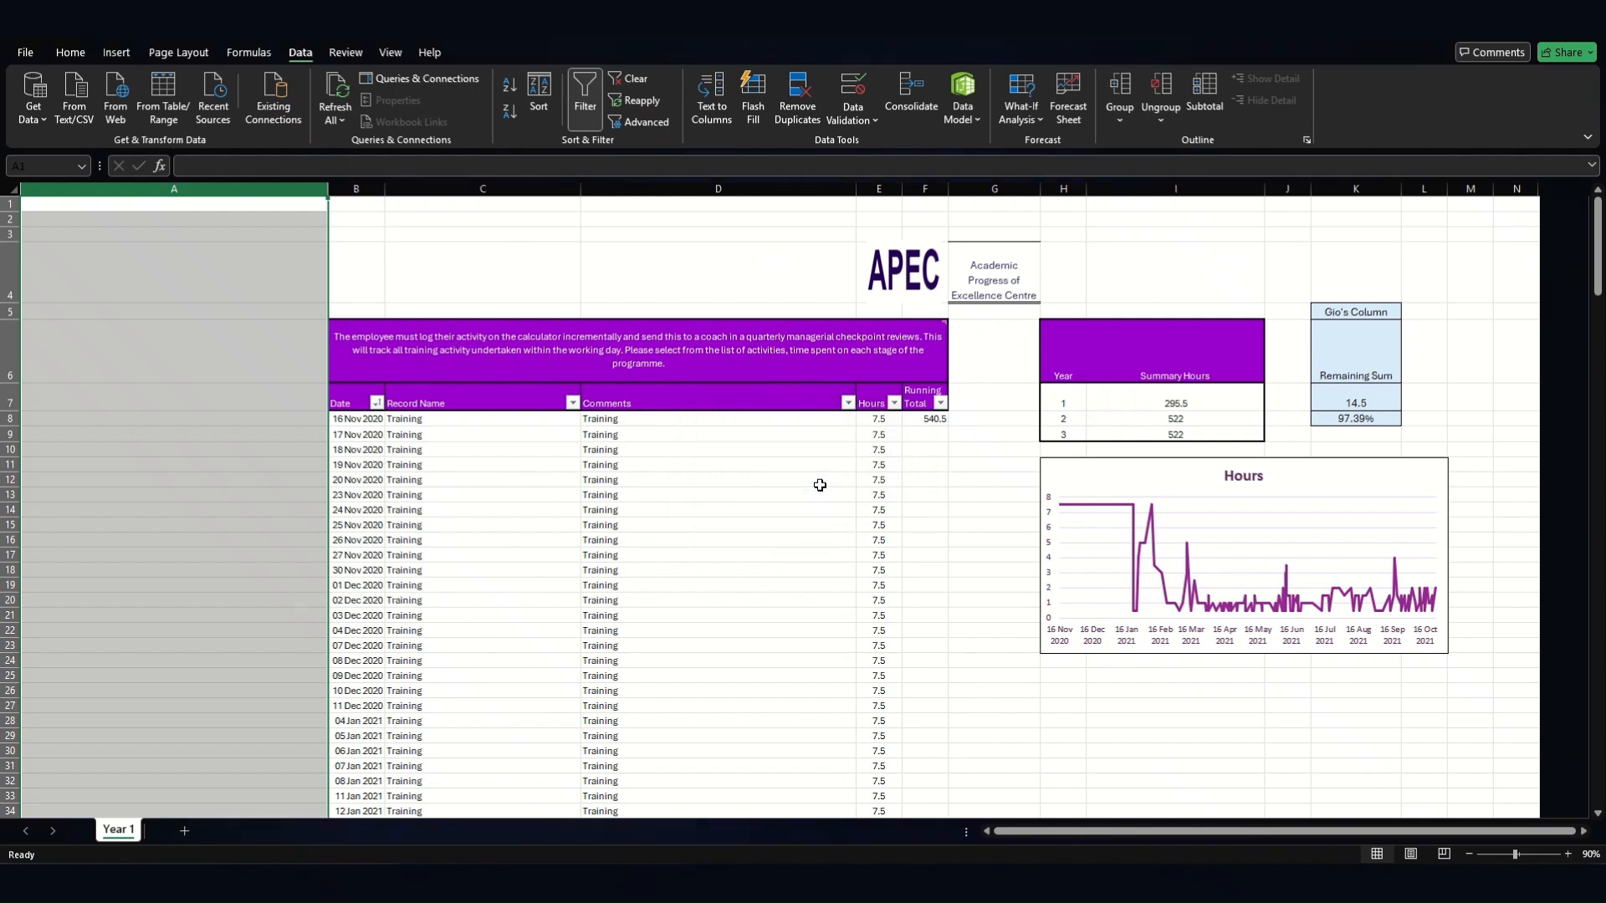
pyautogui.moveTo(328, 189); pyautogui.dragTo(1004, 189)
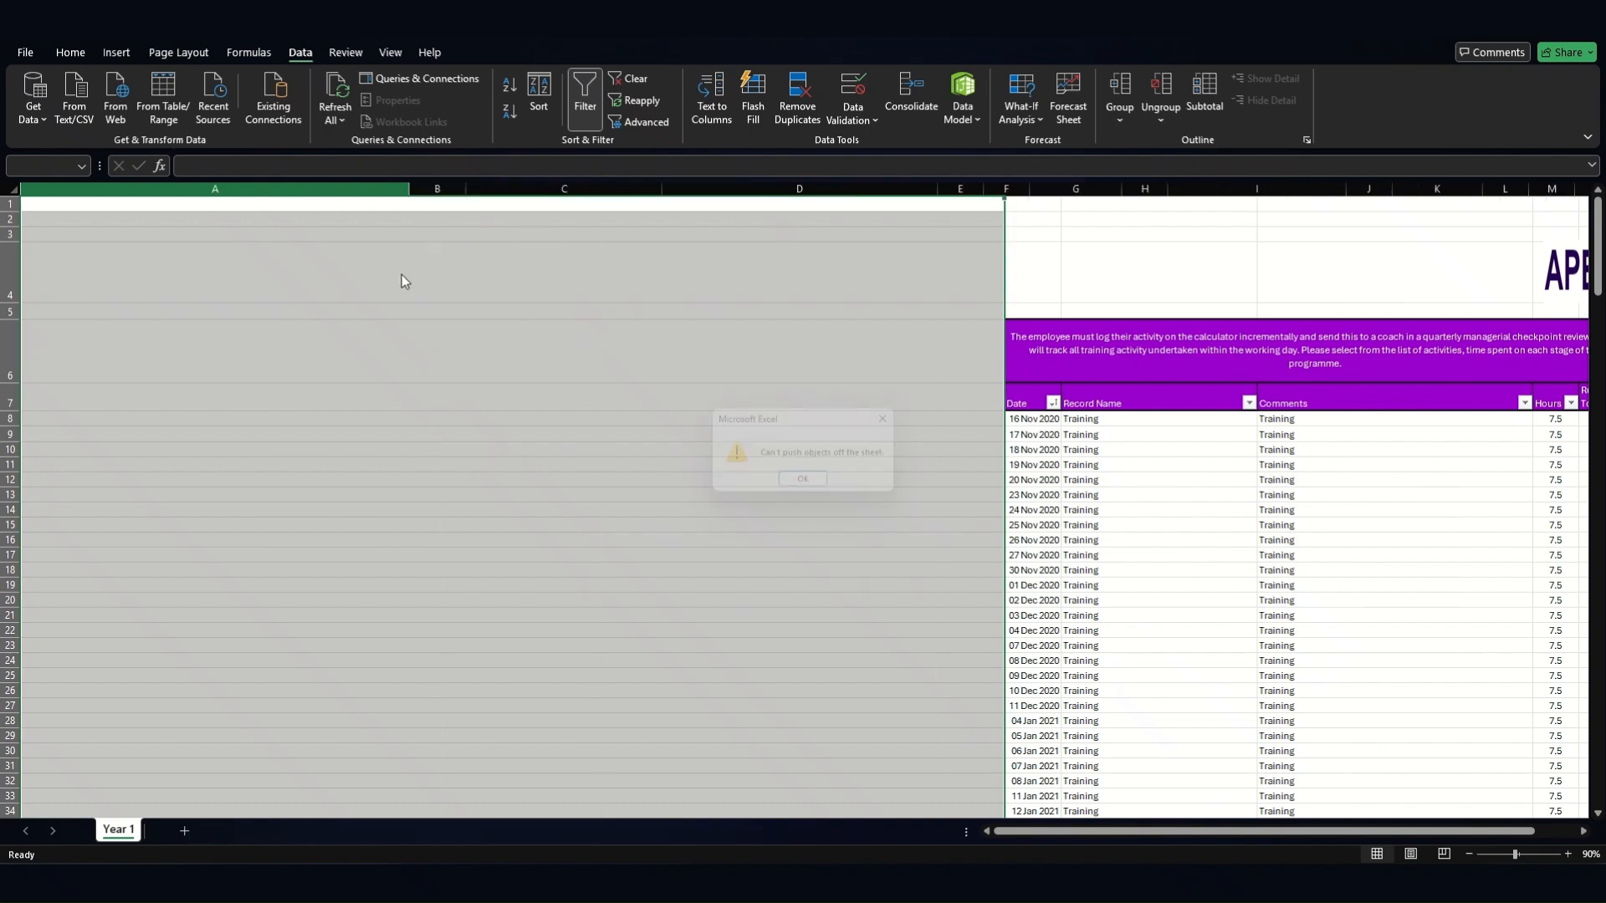
pyautogui.click(811, 486)
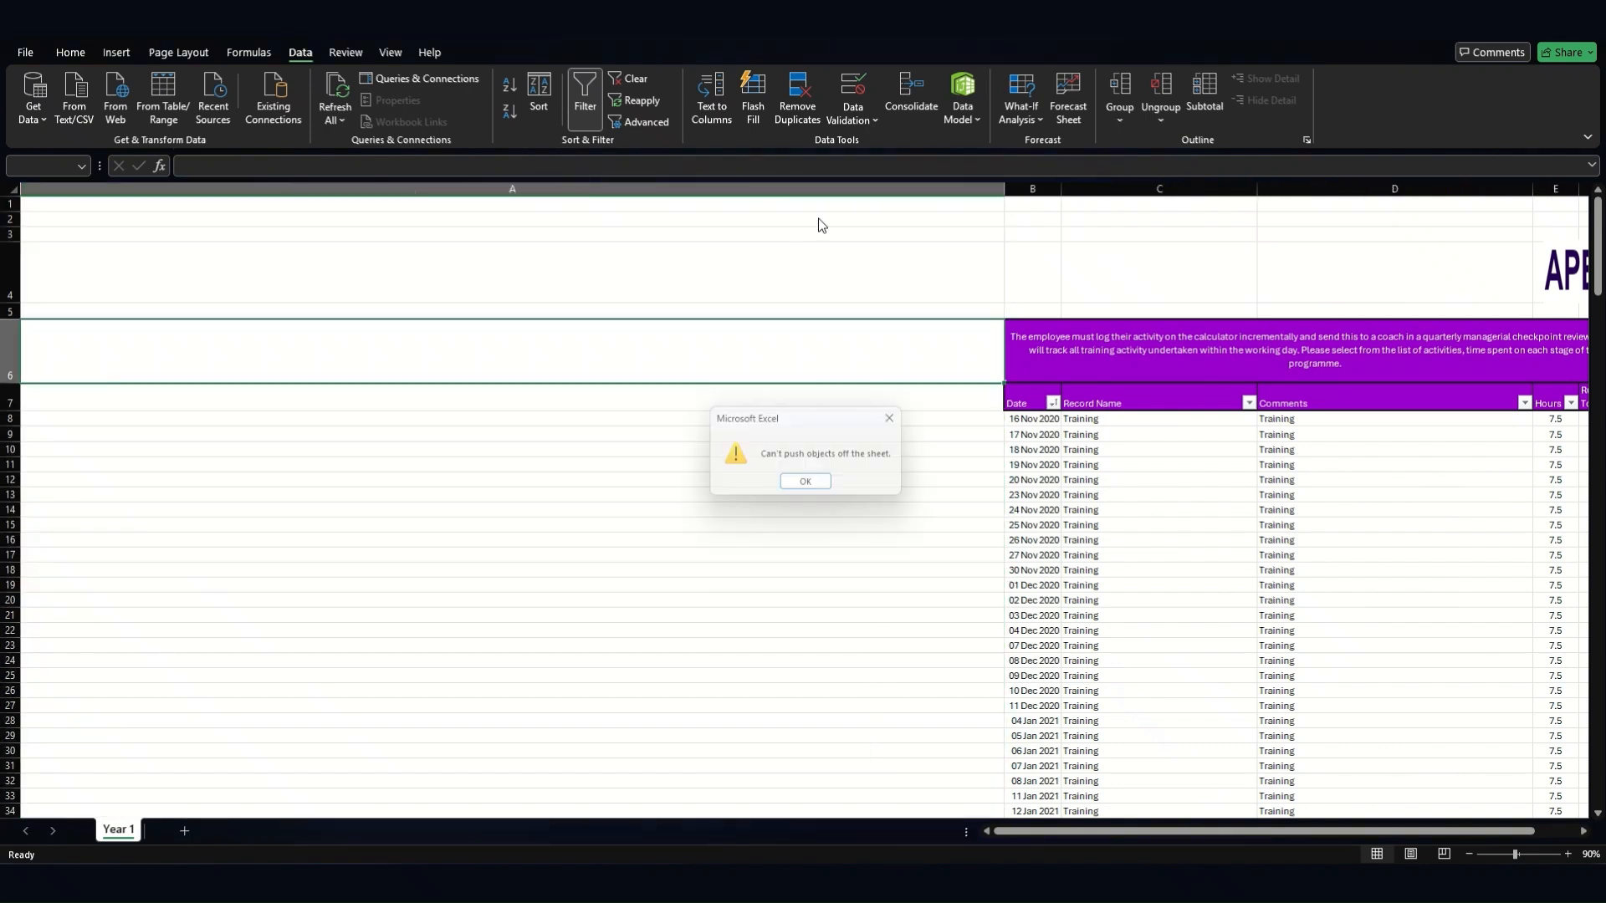
pyautogui.click(815, 497)
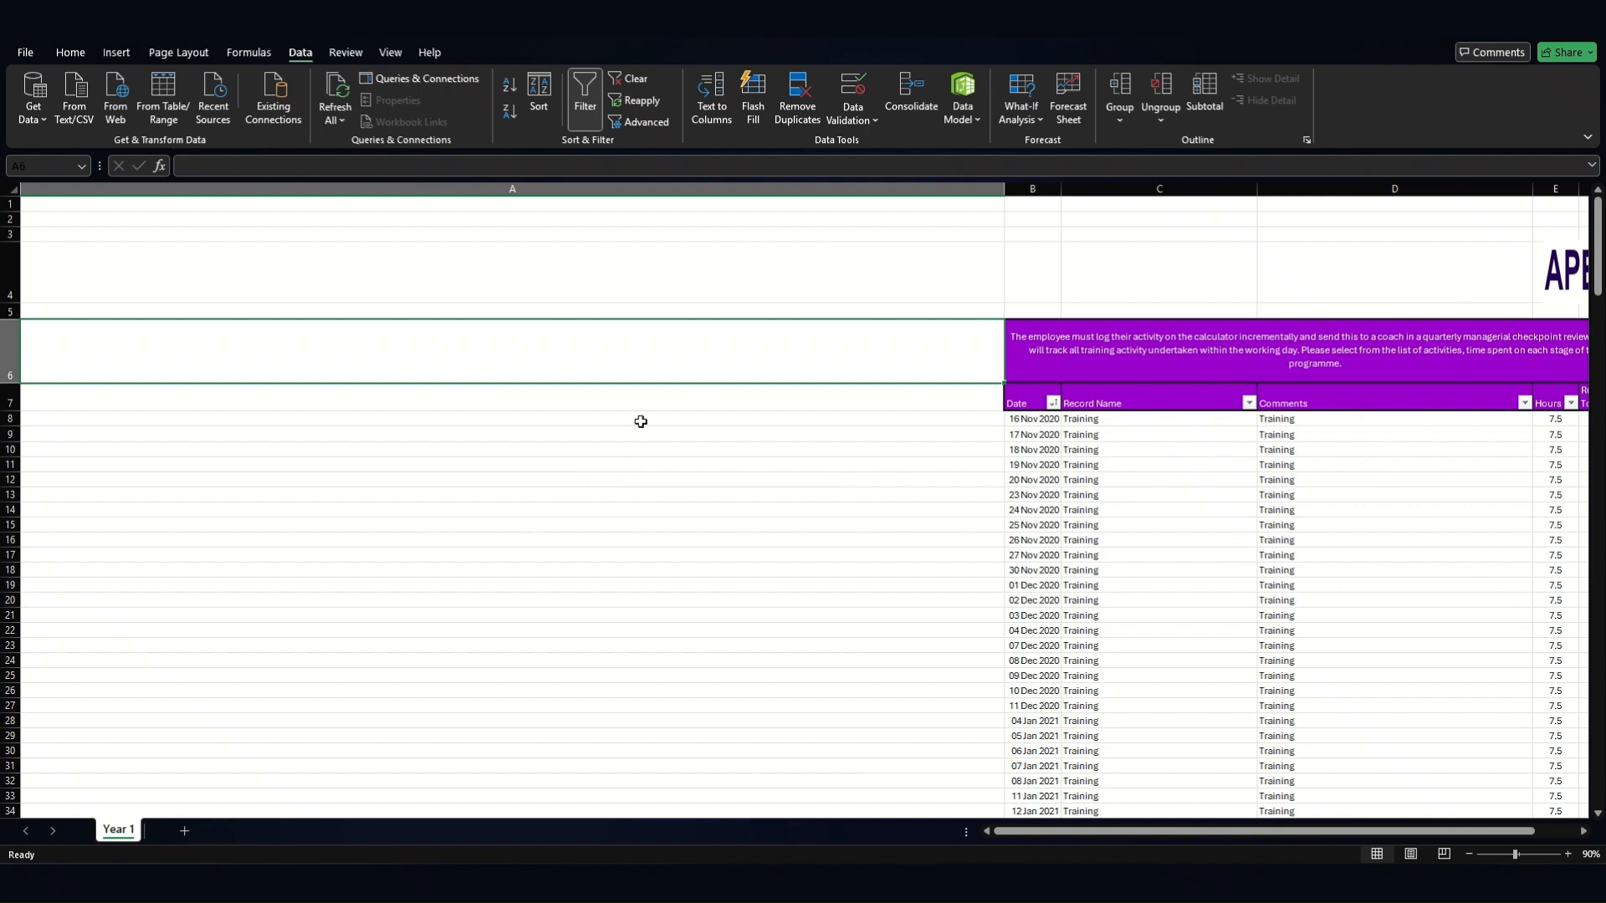
# Try to widen column A slightly further and dismiss the warning
pyautogui.moveTo(1005, 191); pyautogui.dragTo(1014, 190)
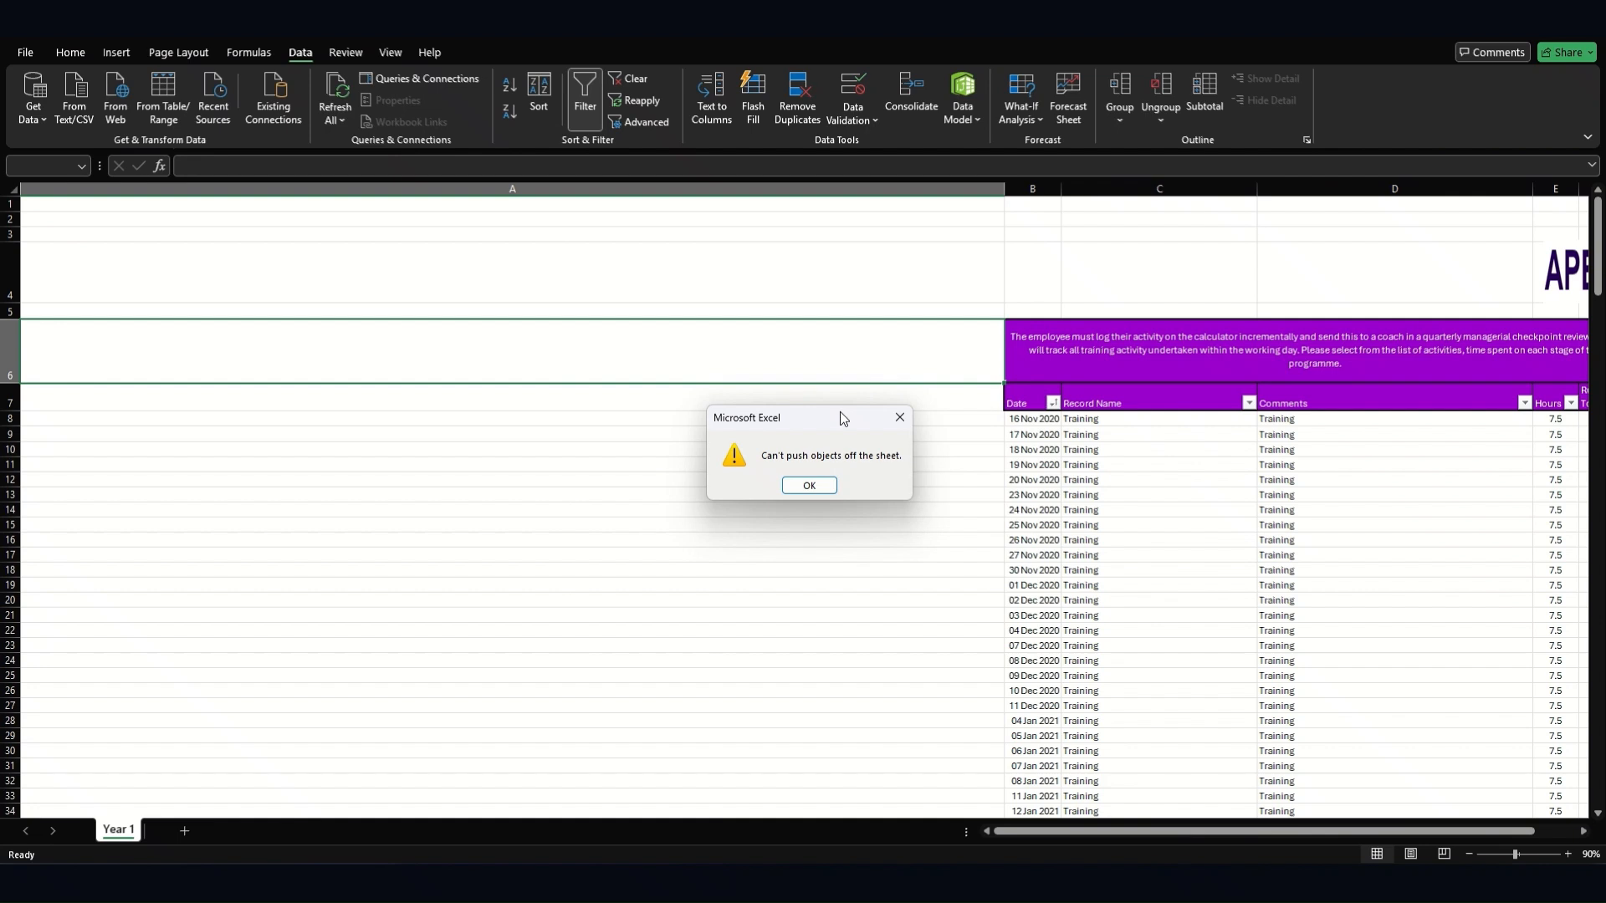
pyautogui.hotkey('ctrl', 'shift', 'i')
pyautogui.click(811, 485)
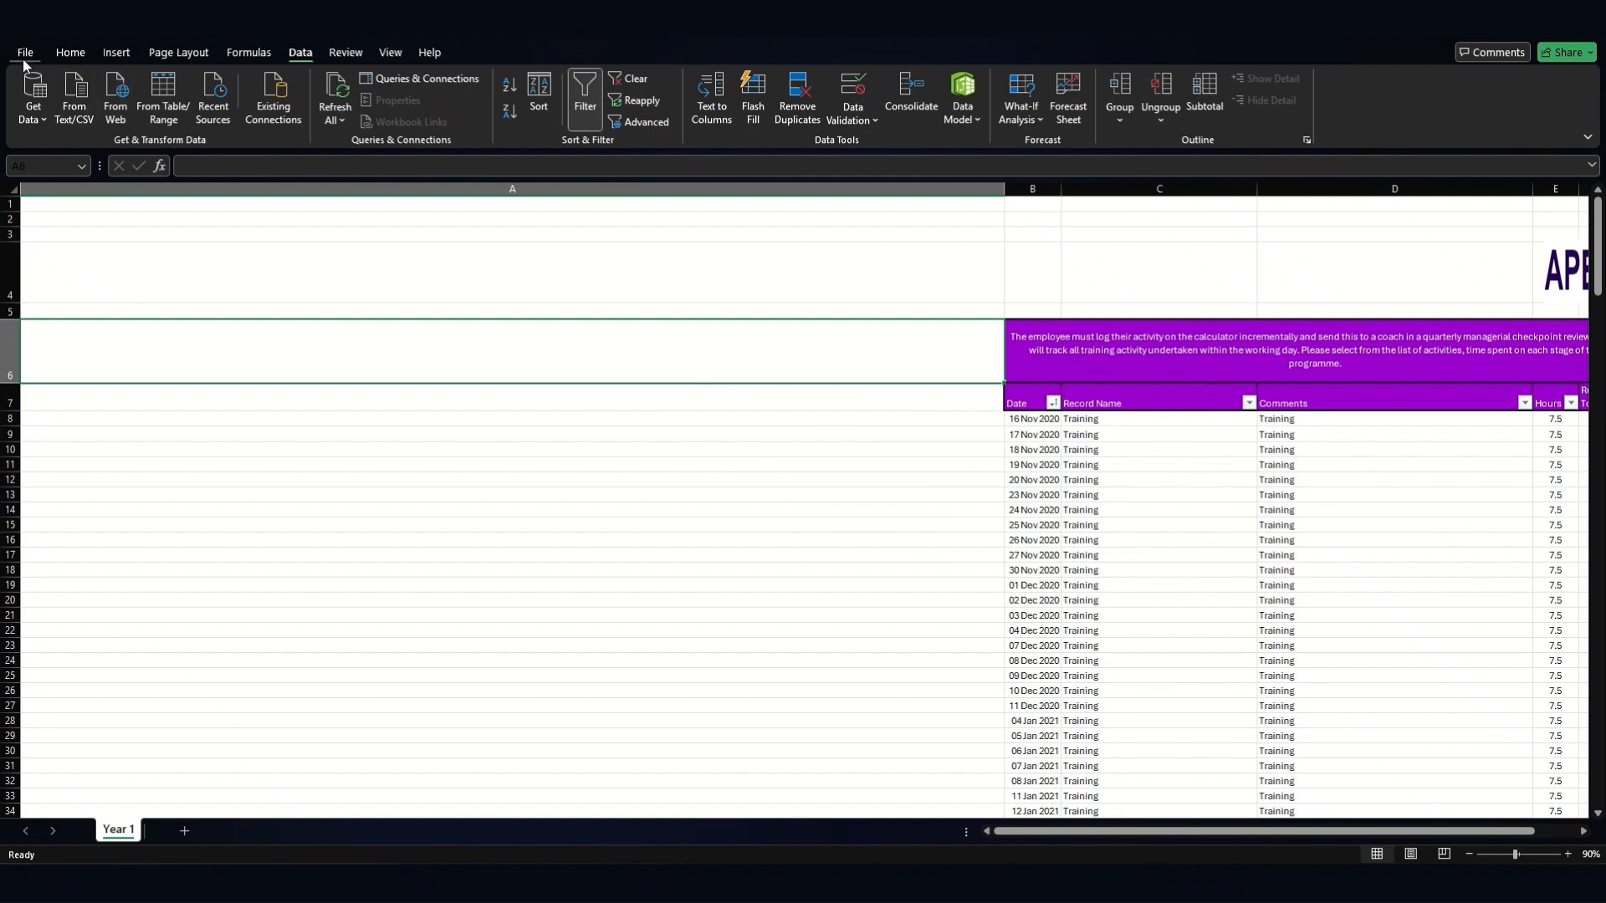
# Look through the Advanced program options down to the Display section and leave them without saving changes
pyautogui.click(25, 60)
pyautogui.click(33, 845)
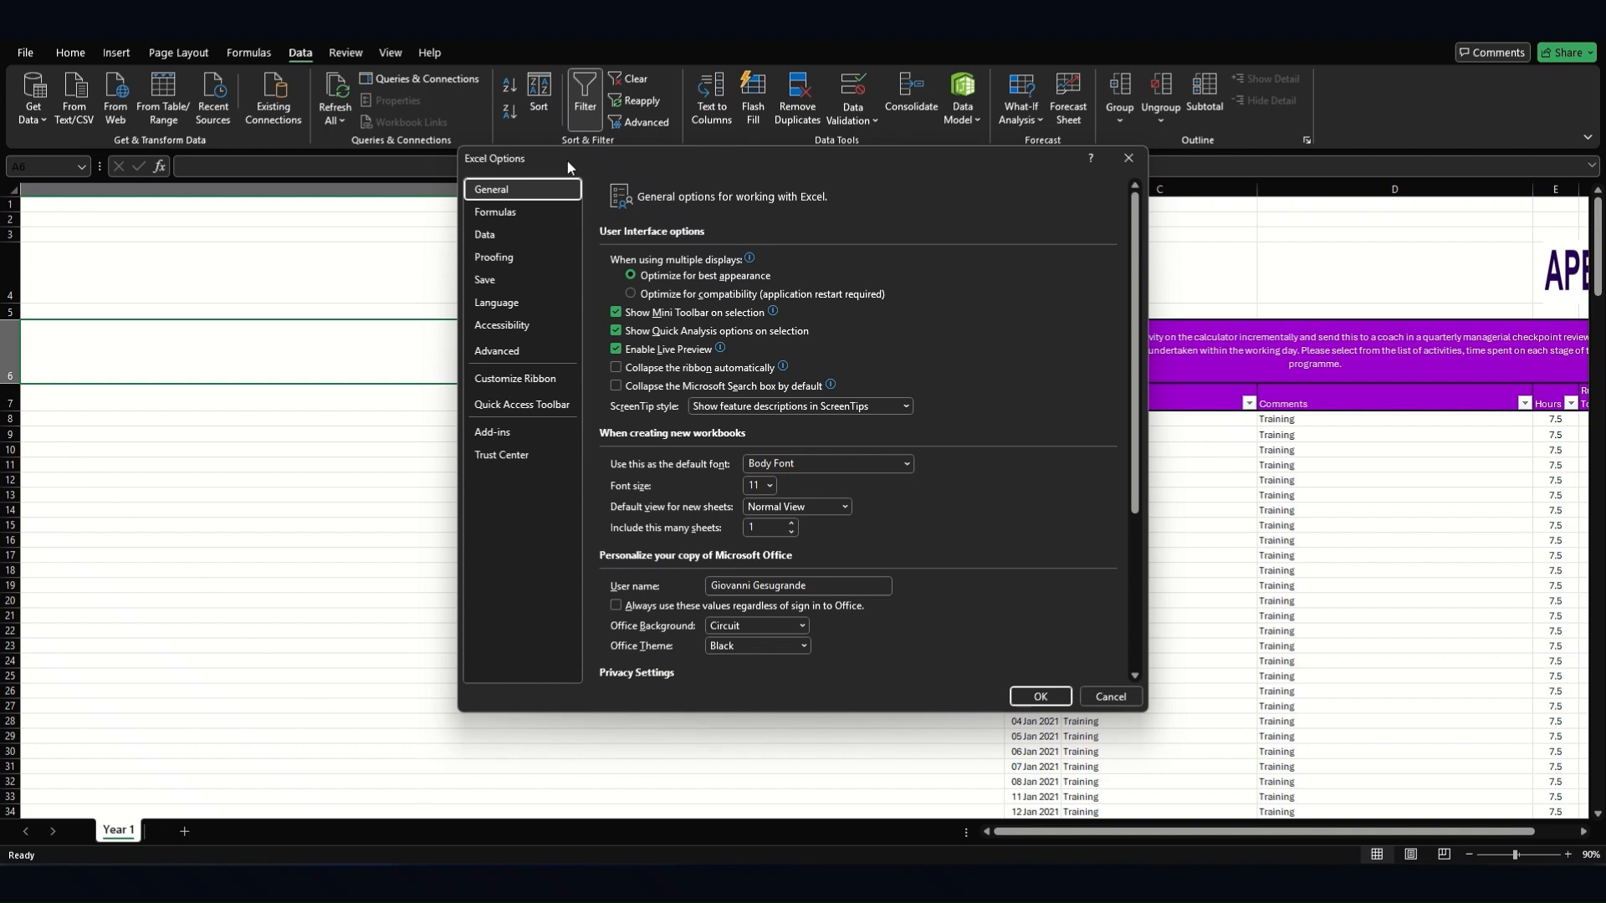
pyautogui.click(516, 353)
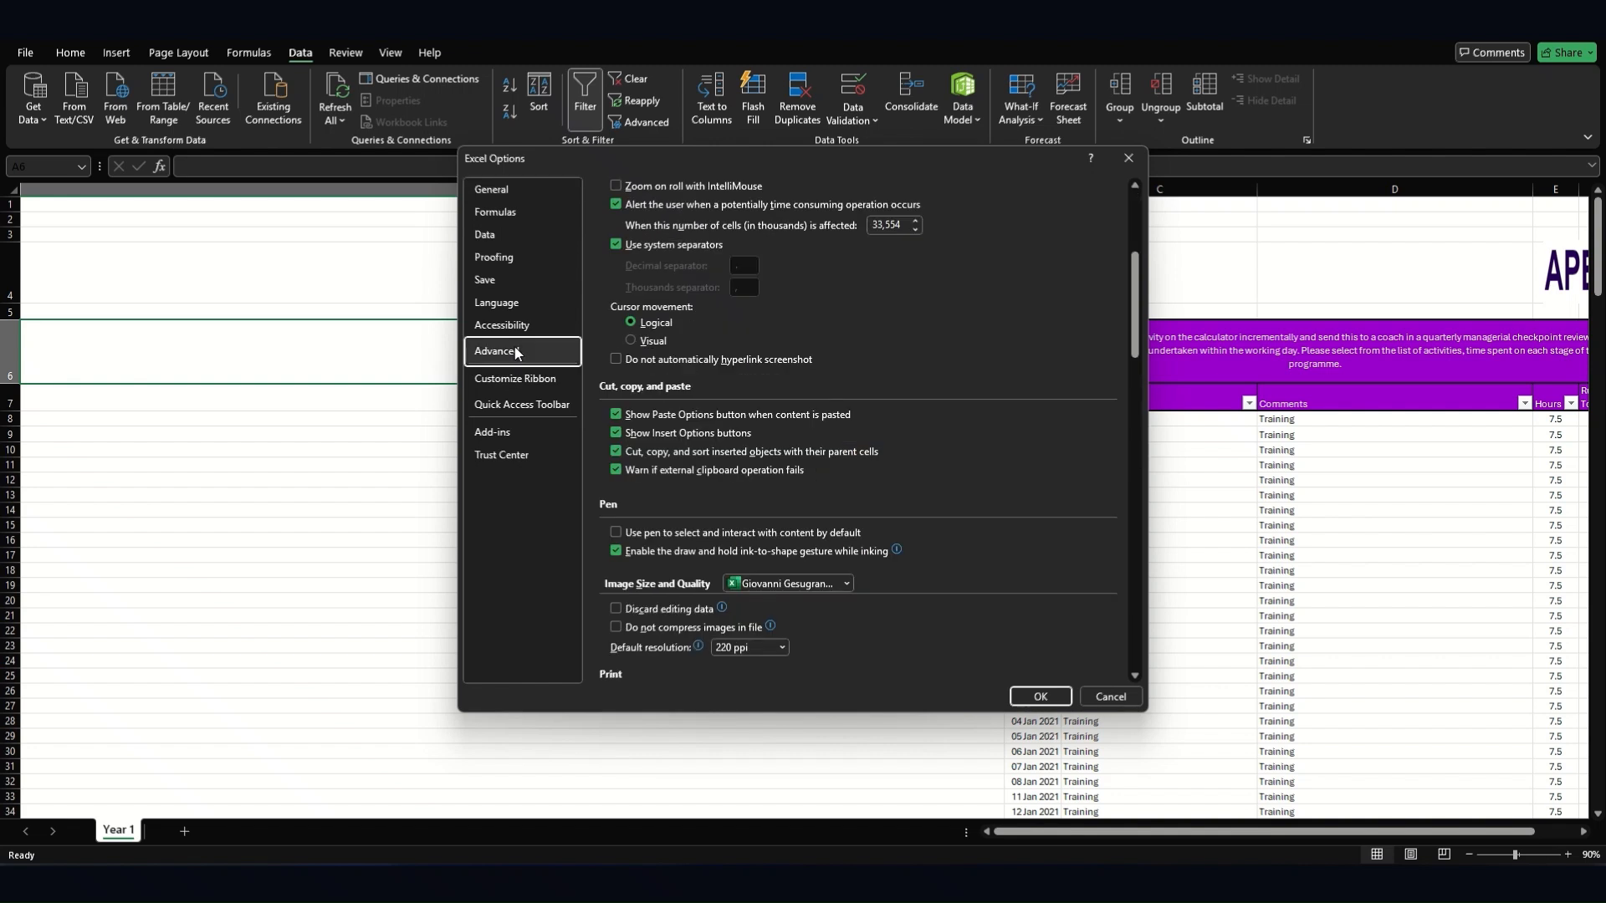
pyautogui.scroll(5, 806, 285)
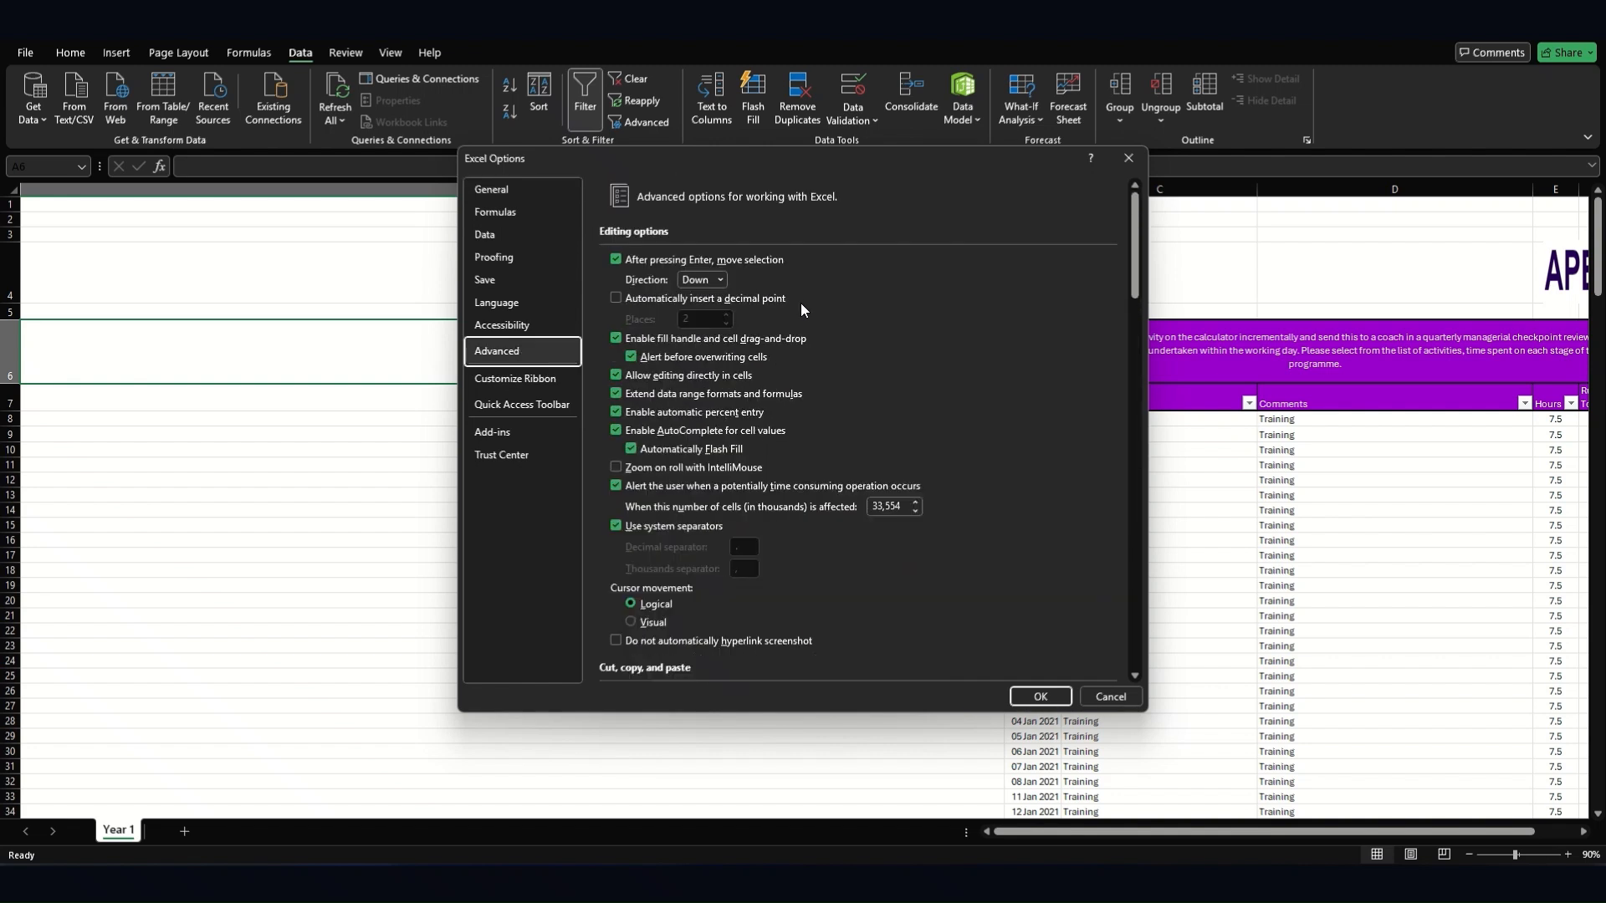
pyautogui.scroll(-10, 800, 303)
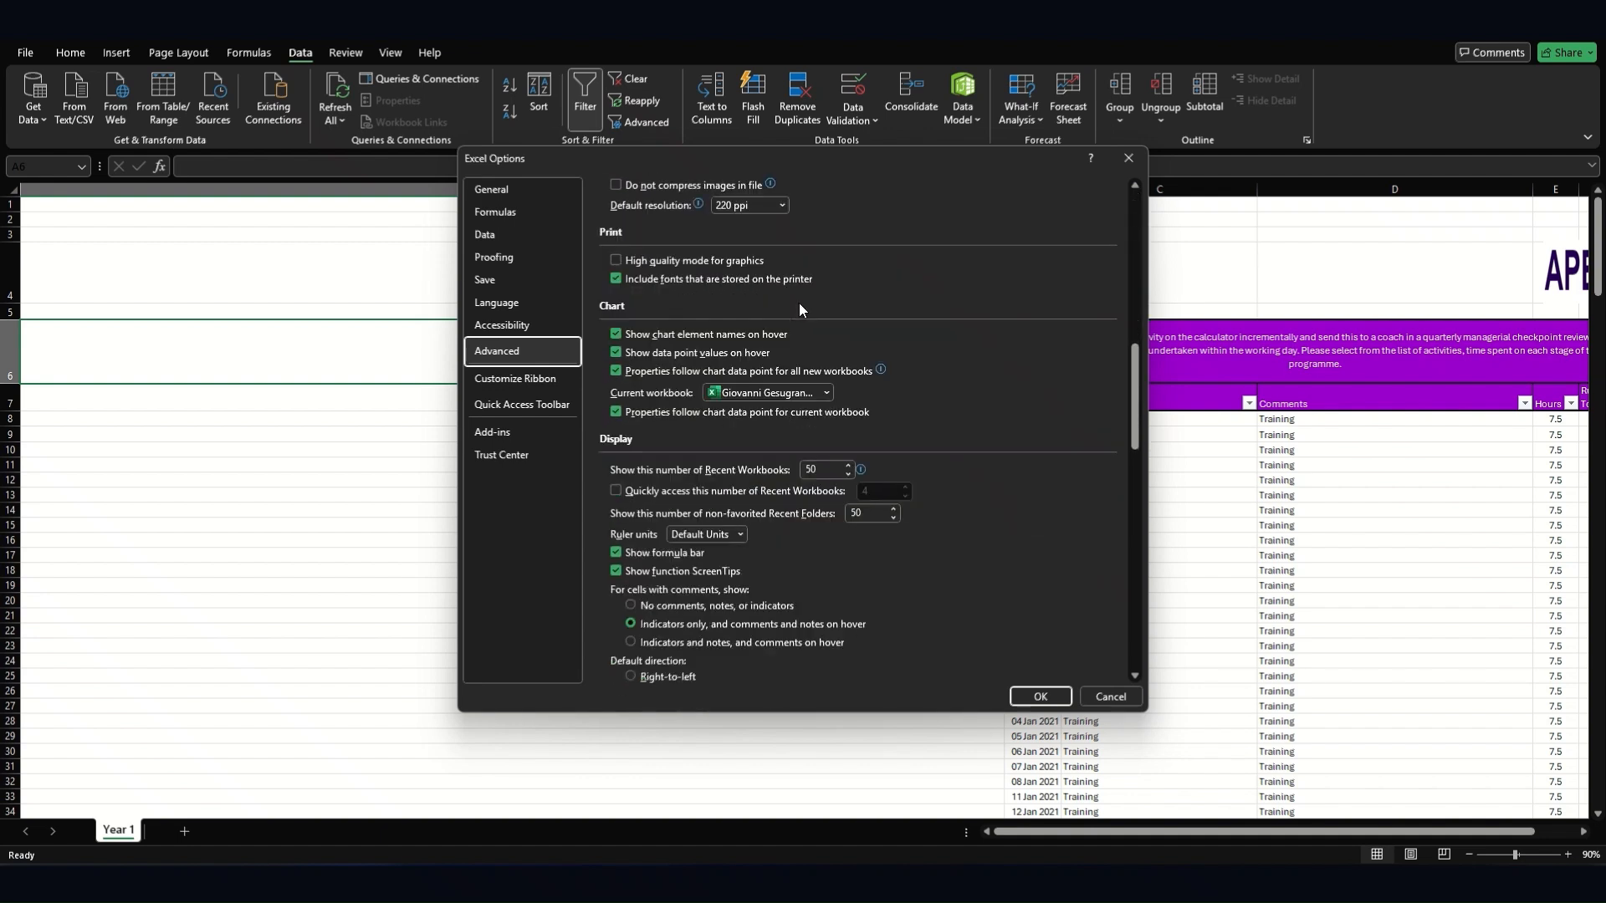
pyautogui.scroll(-3, 777, 463)
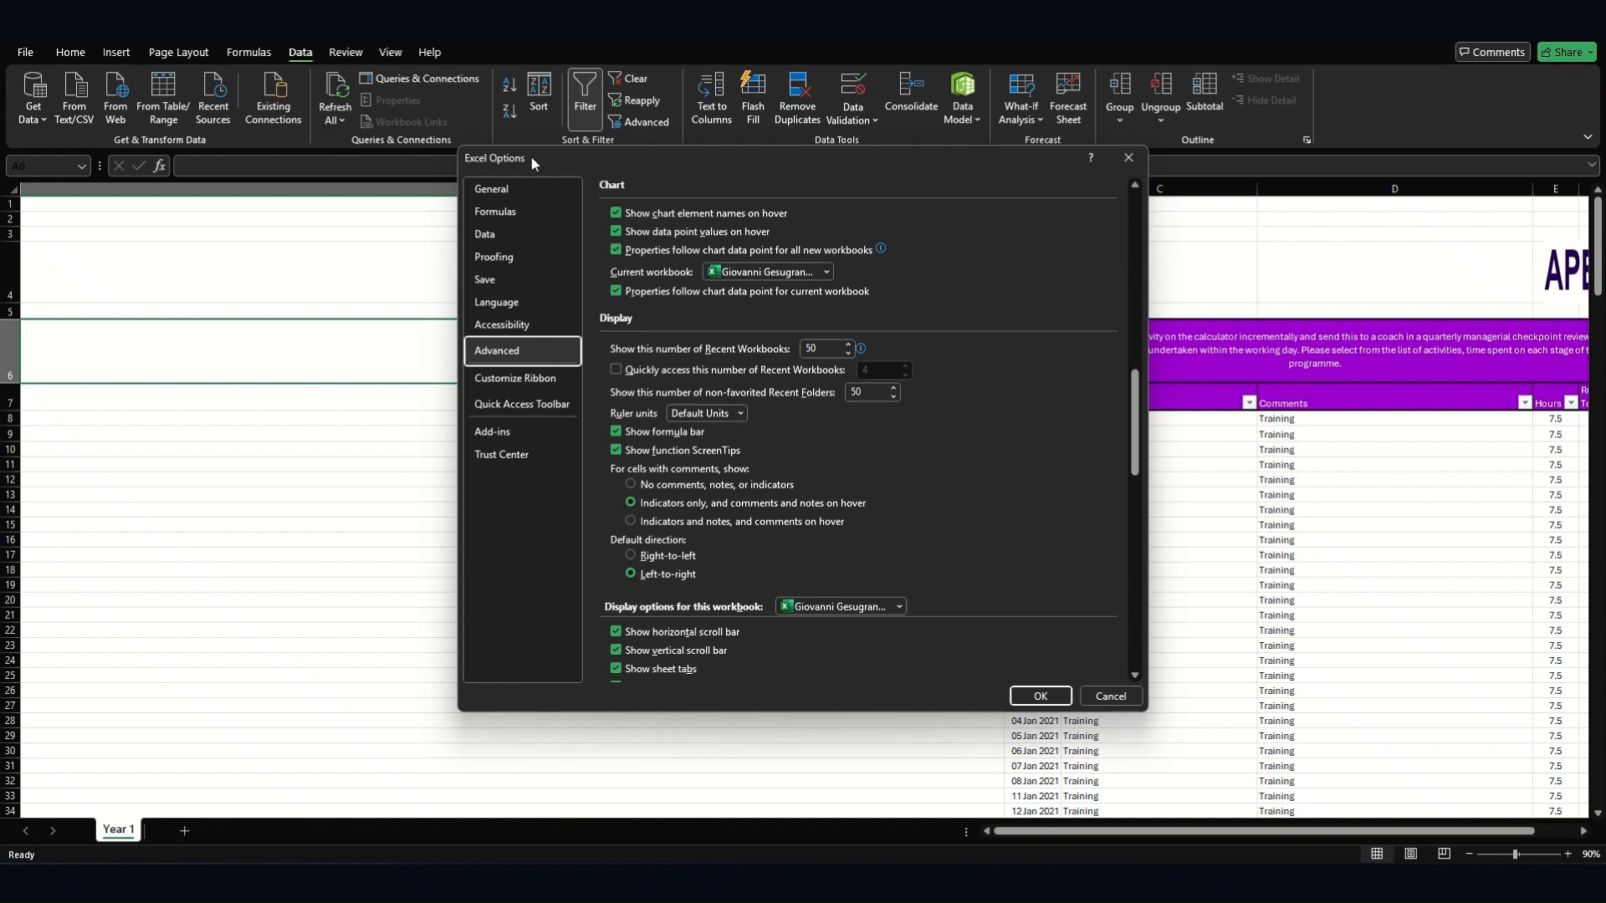
pyautogui.click(1134, 699)
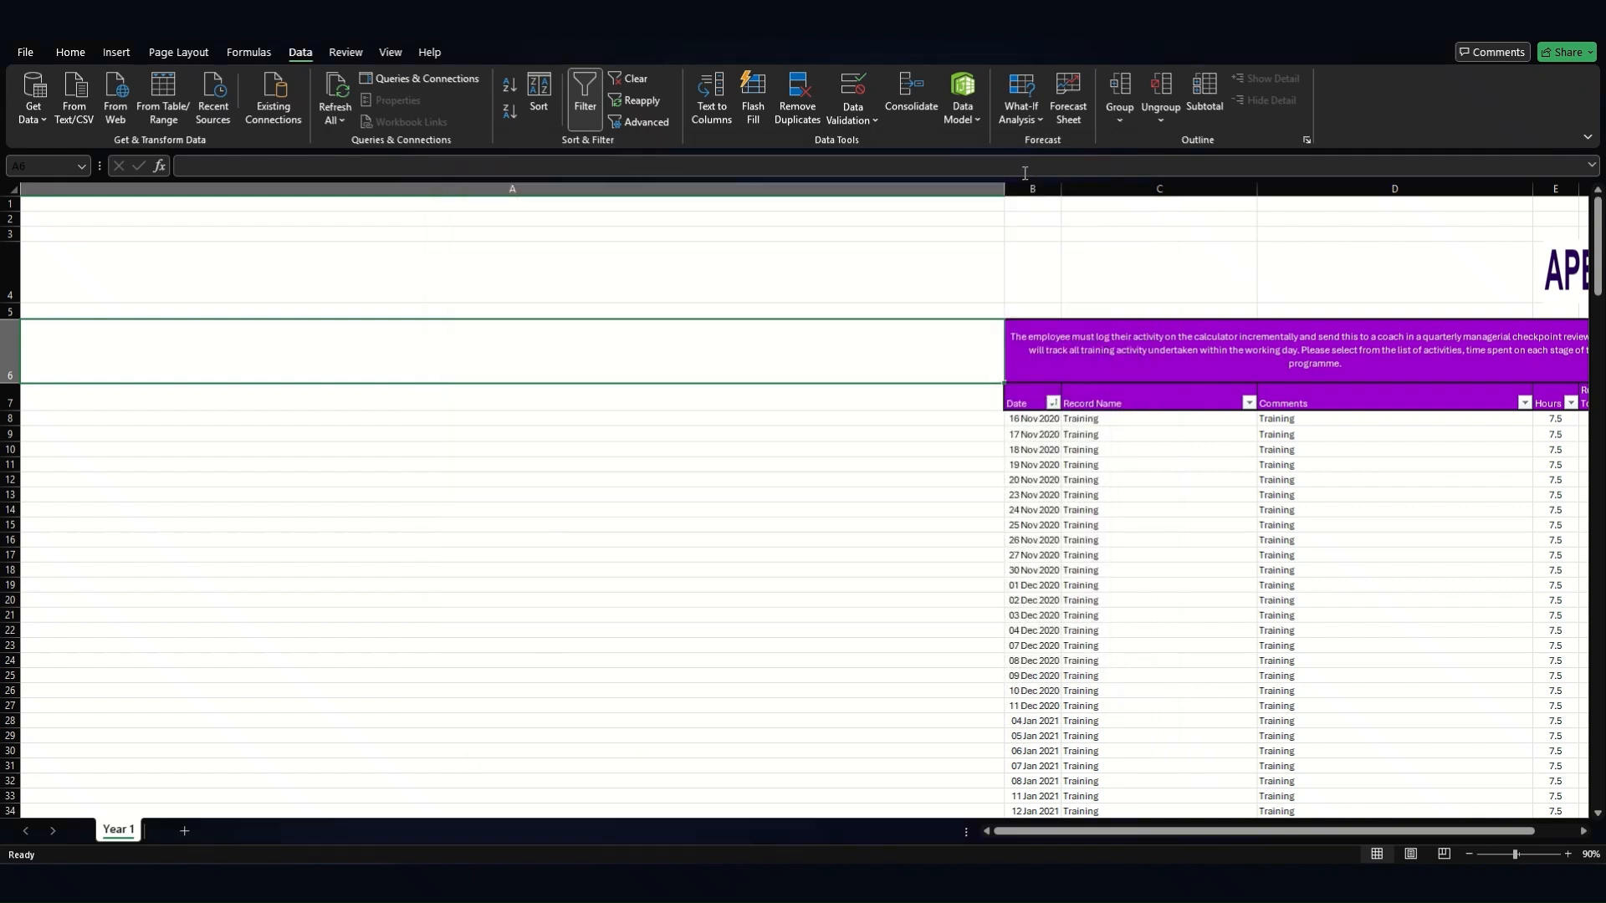
# Try to narrow column A by about a third and dismiss the warning
pyautogui.moveTo(1006, 189); pyautogui.dragTo(690, 244)
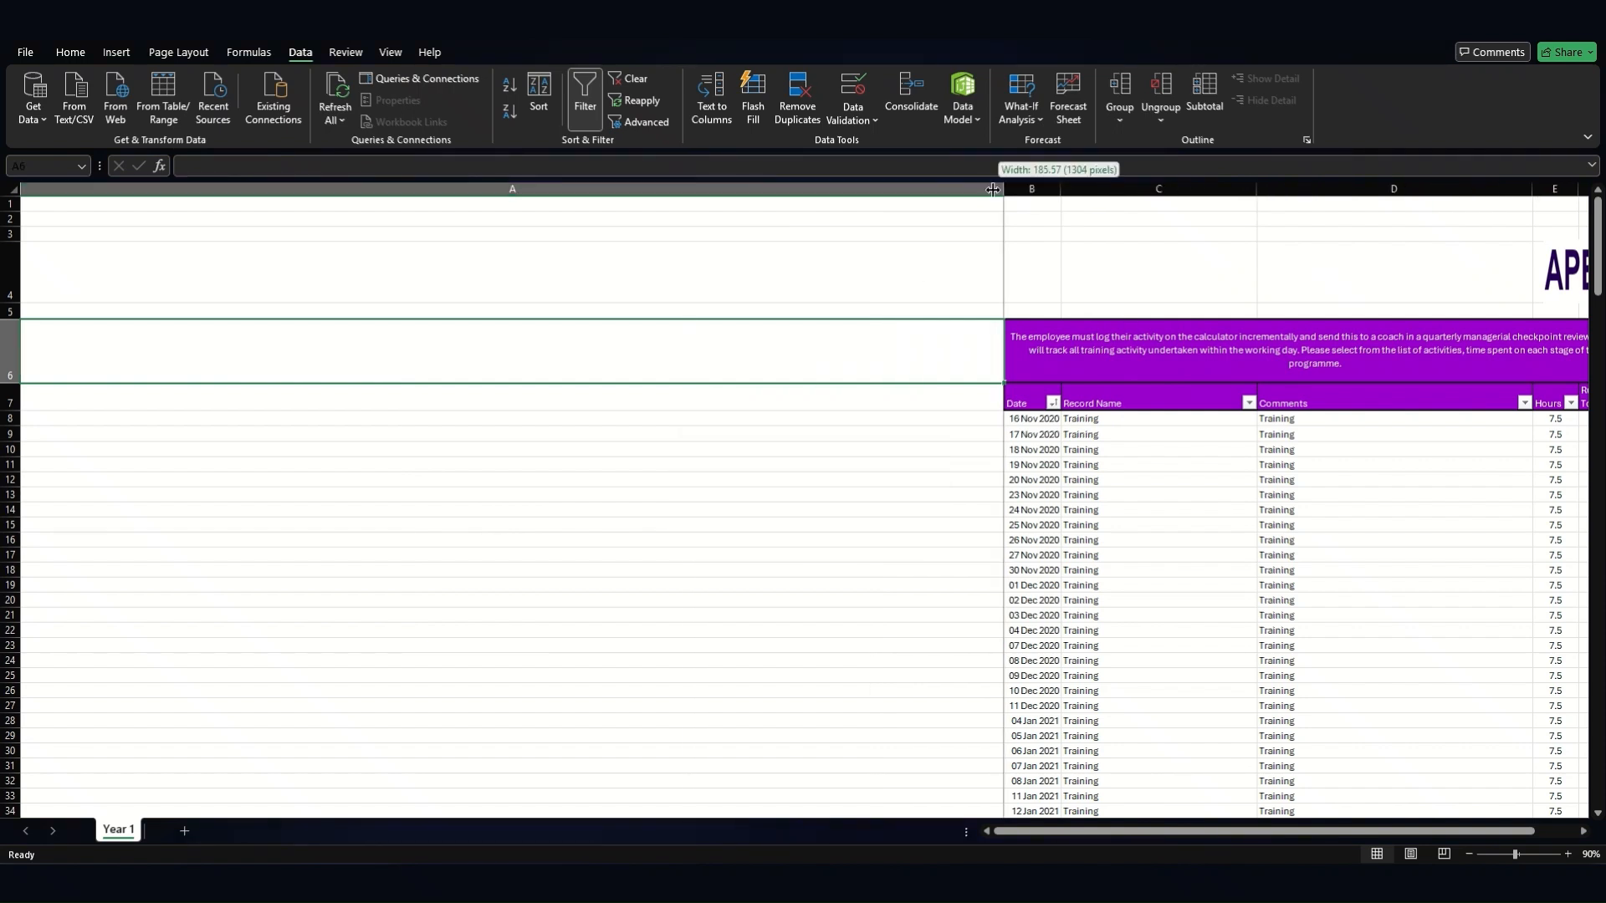
pyautogui.click(815, 486)
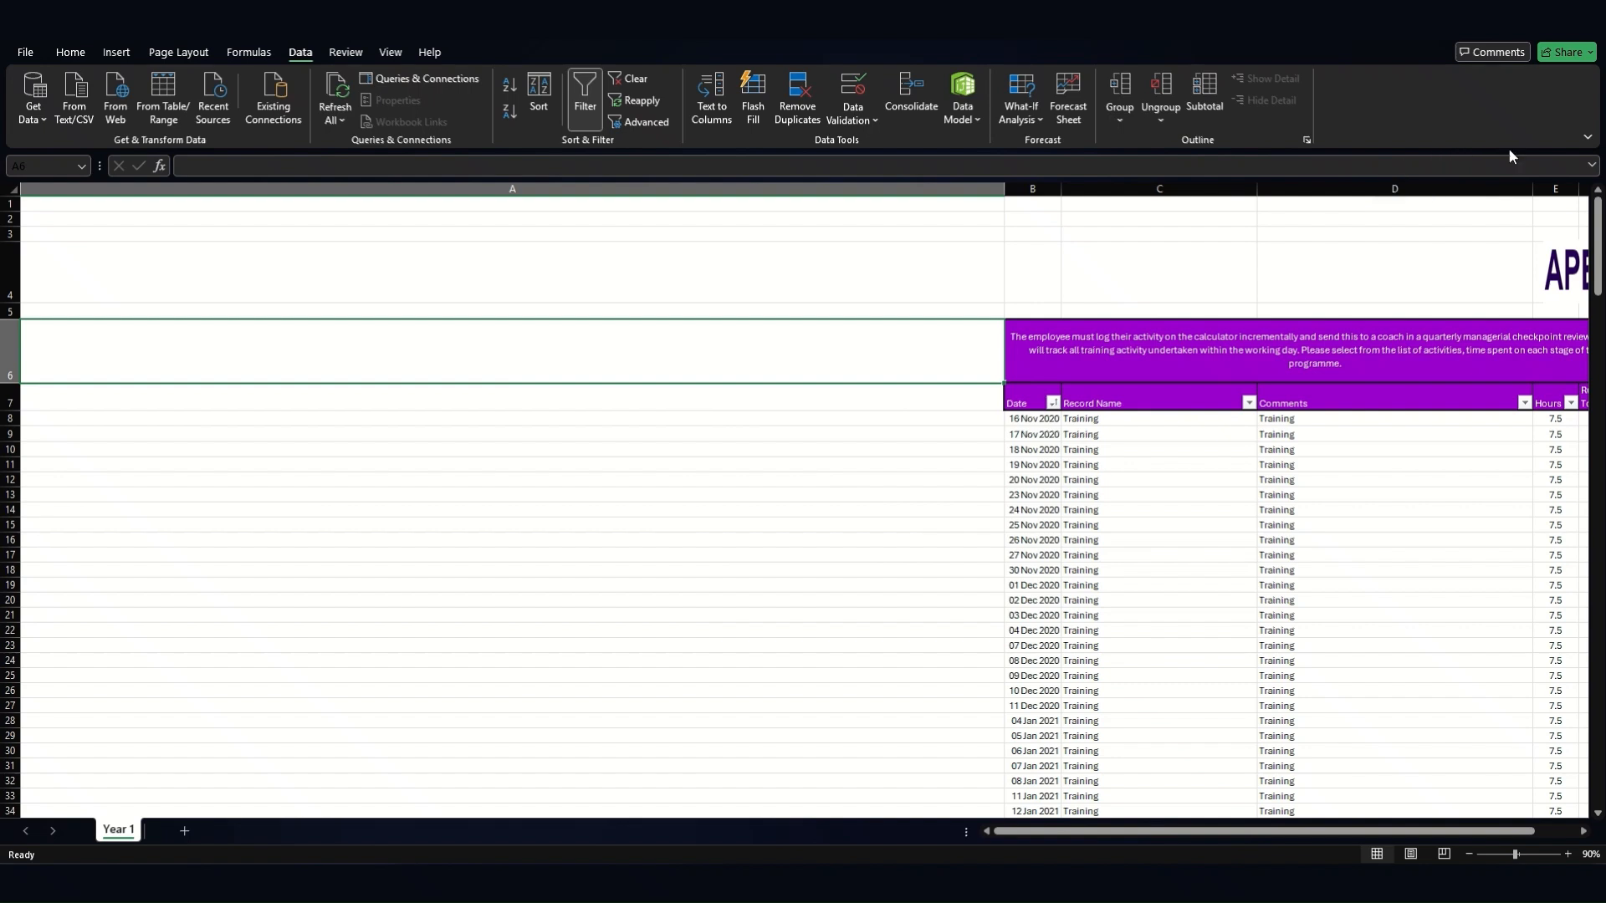
# Show the workbook's comments, delete the comment thread on cell B6 and close the comment list
pyautogui.click(1492, 53)
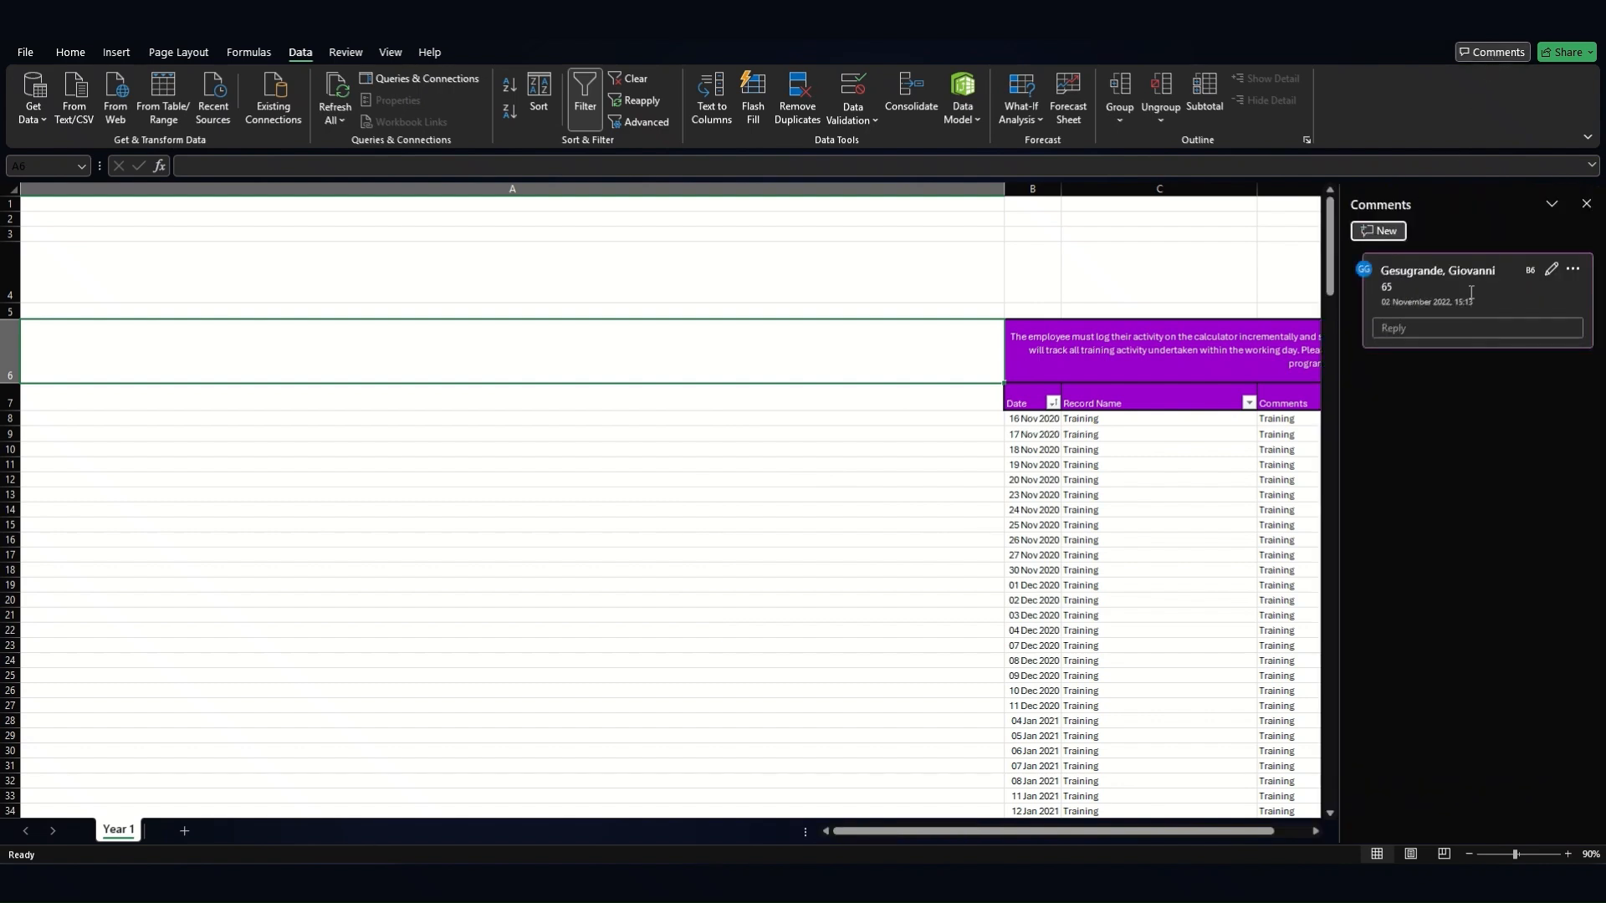
pyautogui.click(1579, 274)
pyautogui.click(1554, 297)
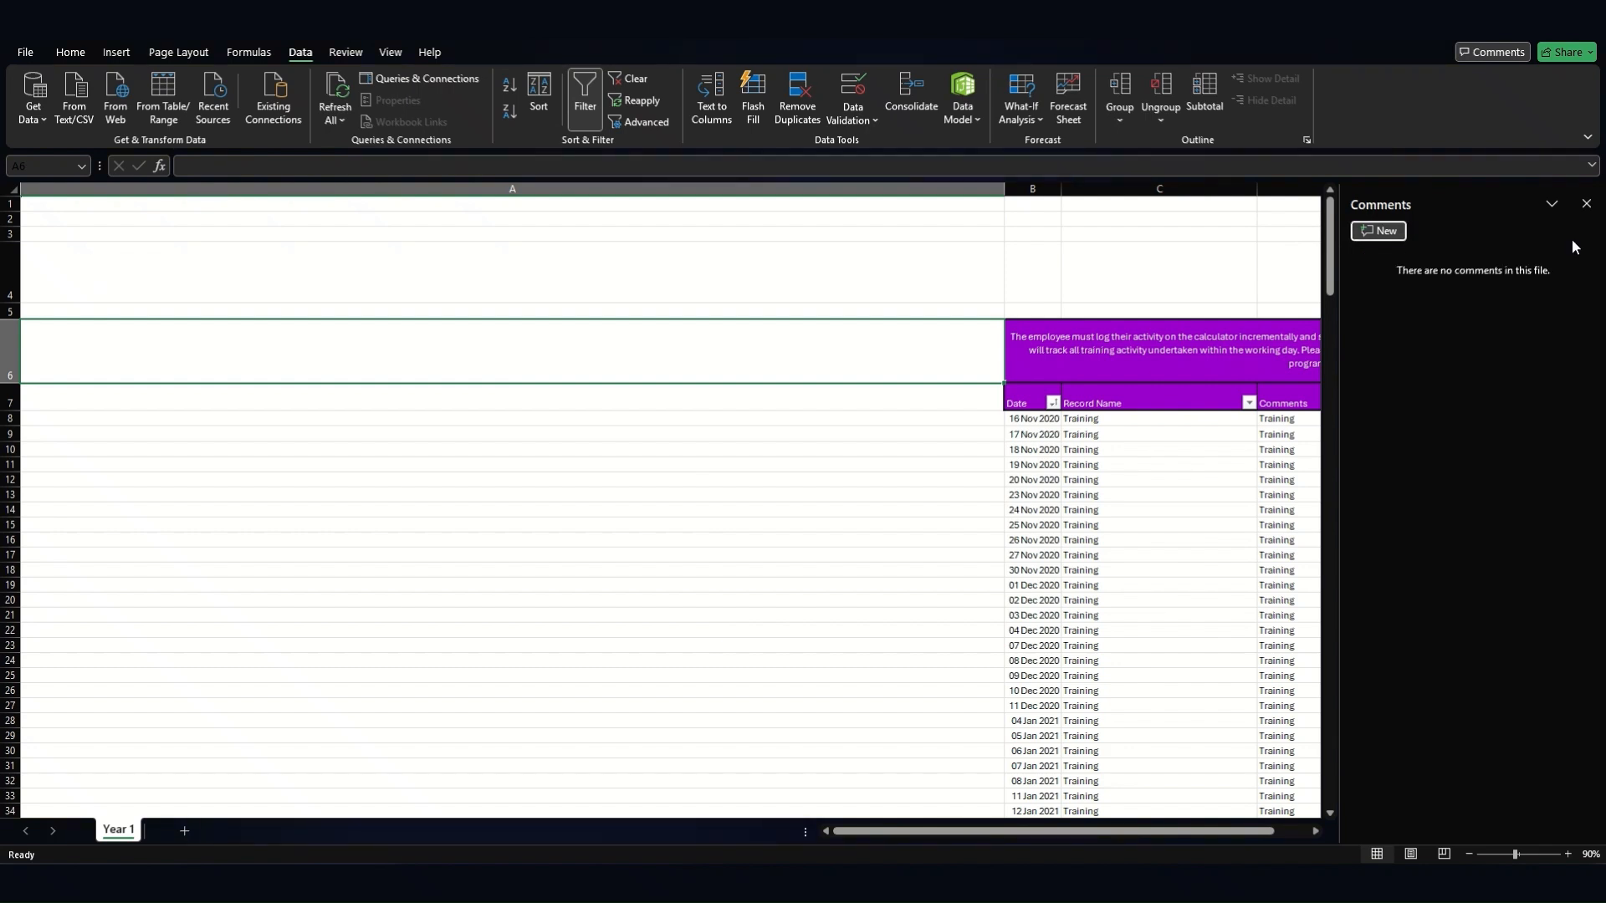
pyautogui.click(1586, 204)
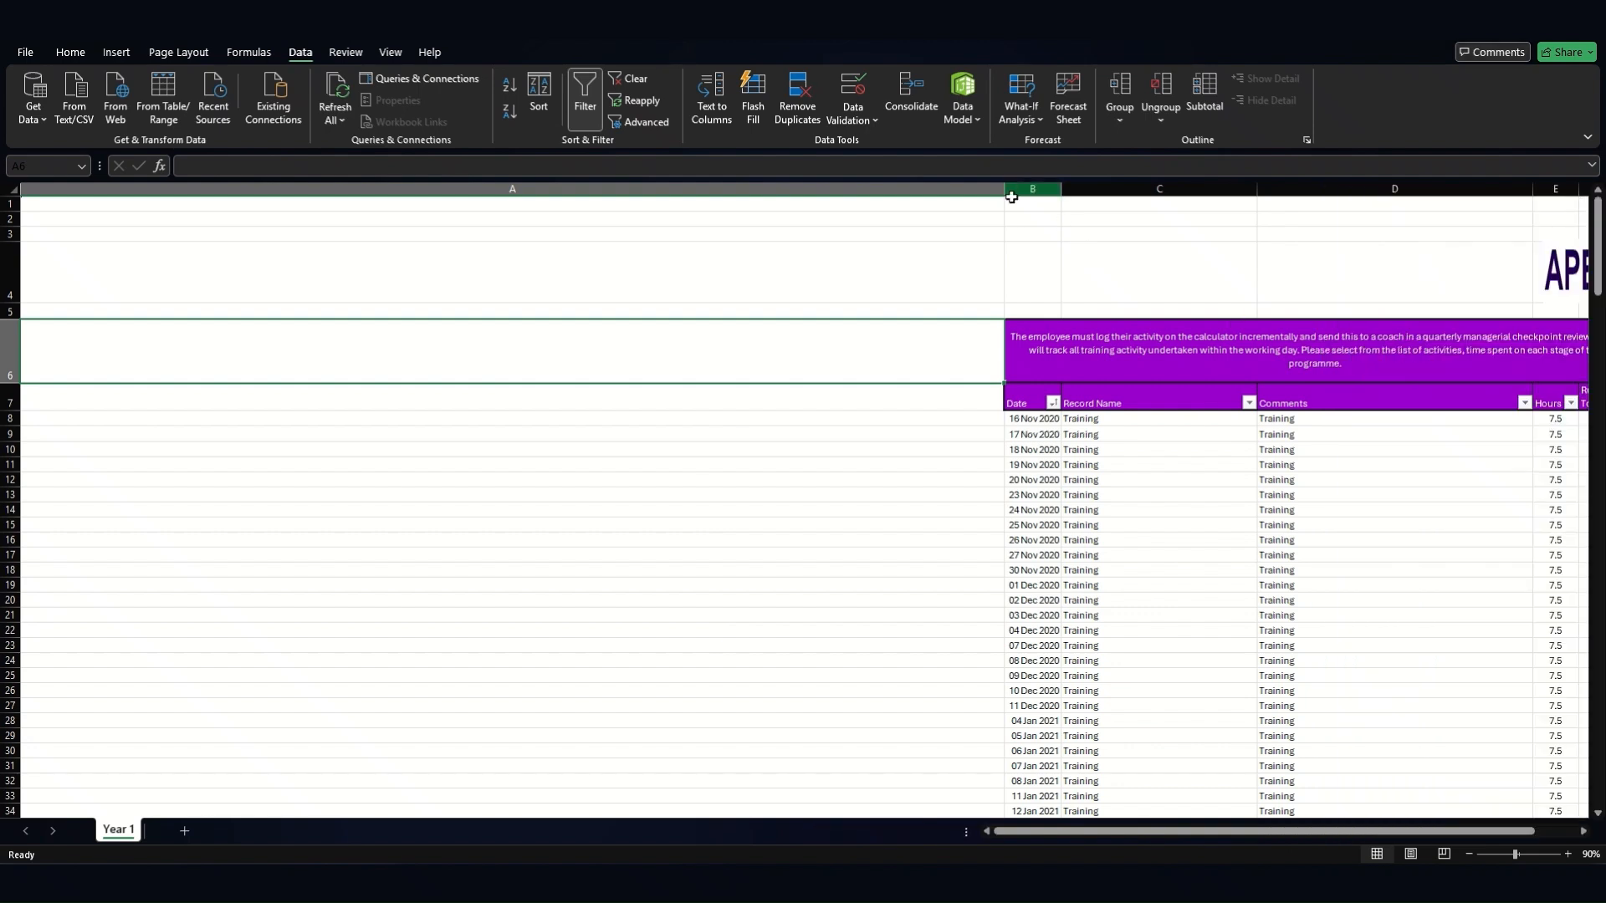
# Narrow column A to about half its width, then delete the whole column from the sheet
pyautogui.moveTo(1006, 191); pyautogui.dragTo(532, 186)
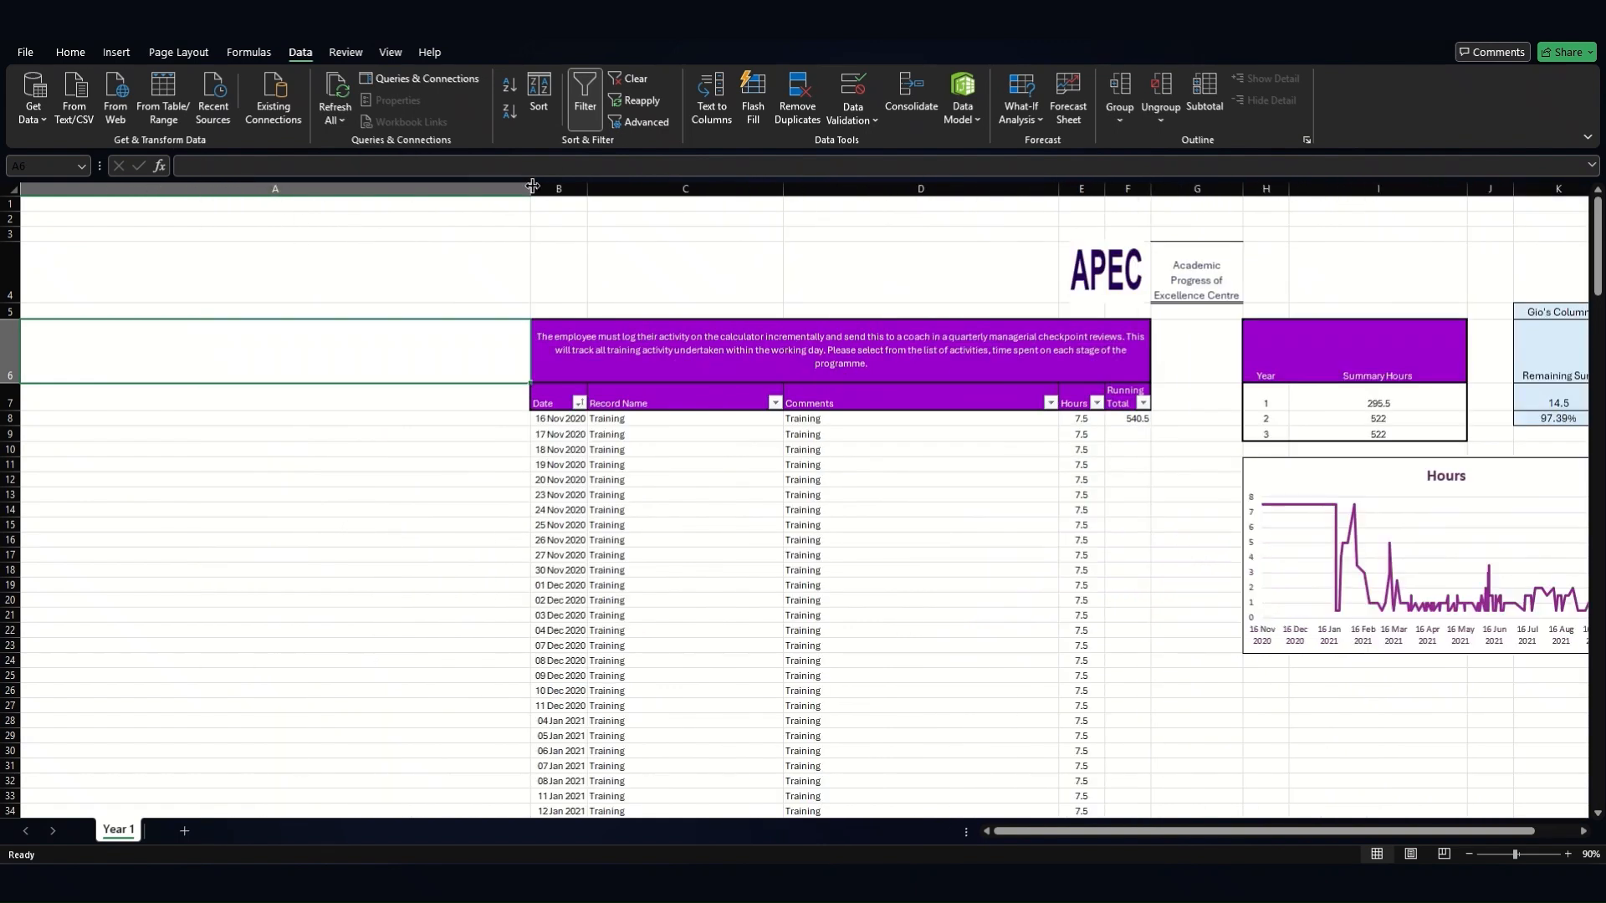
pyautogui.click(410, 190)
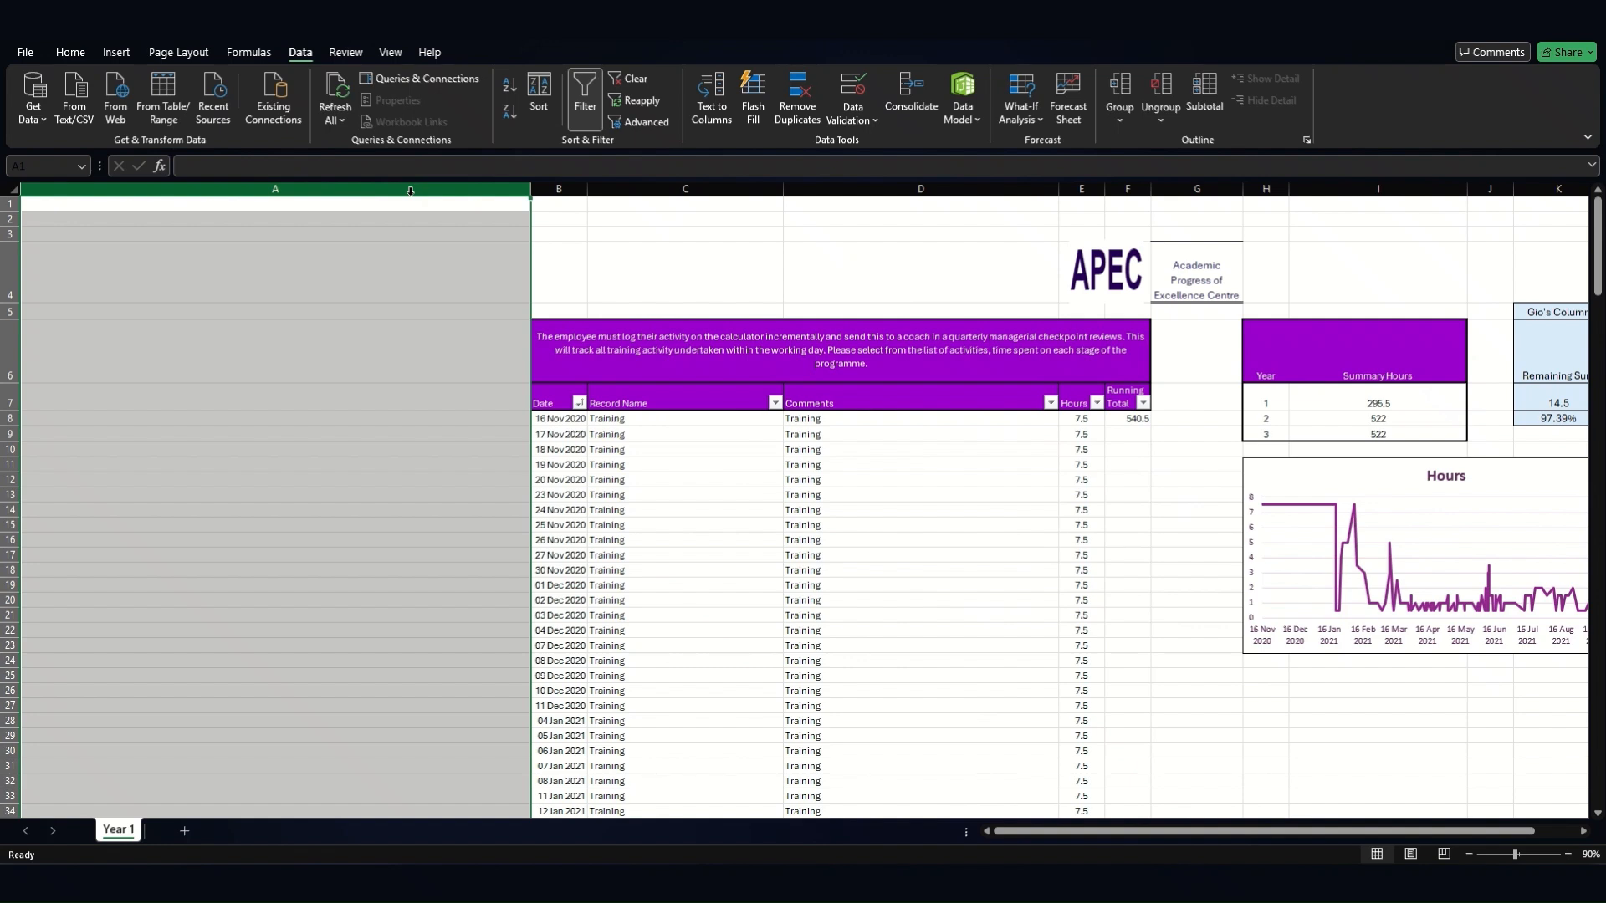
pyautogui.hotkey('ctrl', '-')
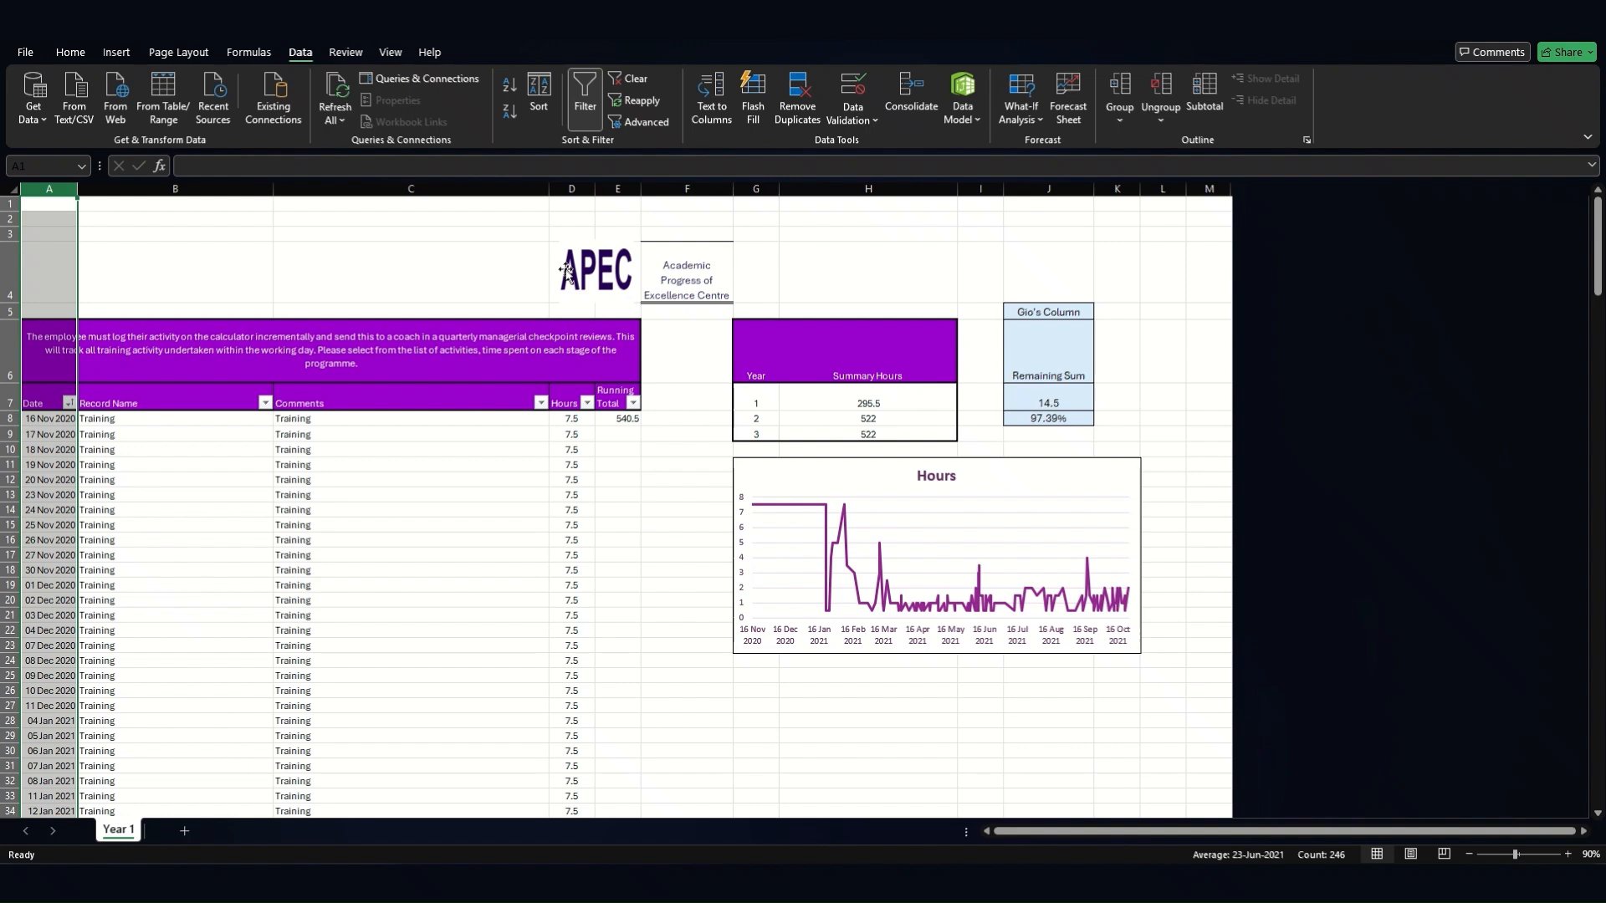
# Restore the wide empty column A with the comment on B6, and select the commented purple instruction cell
pyautogui.moveTo(76, 188); pyautogui.dragTo(1003, 189)
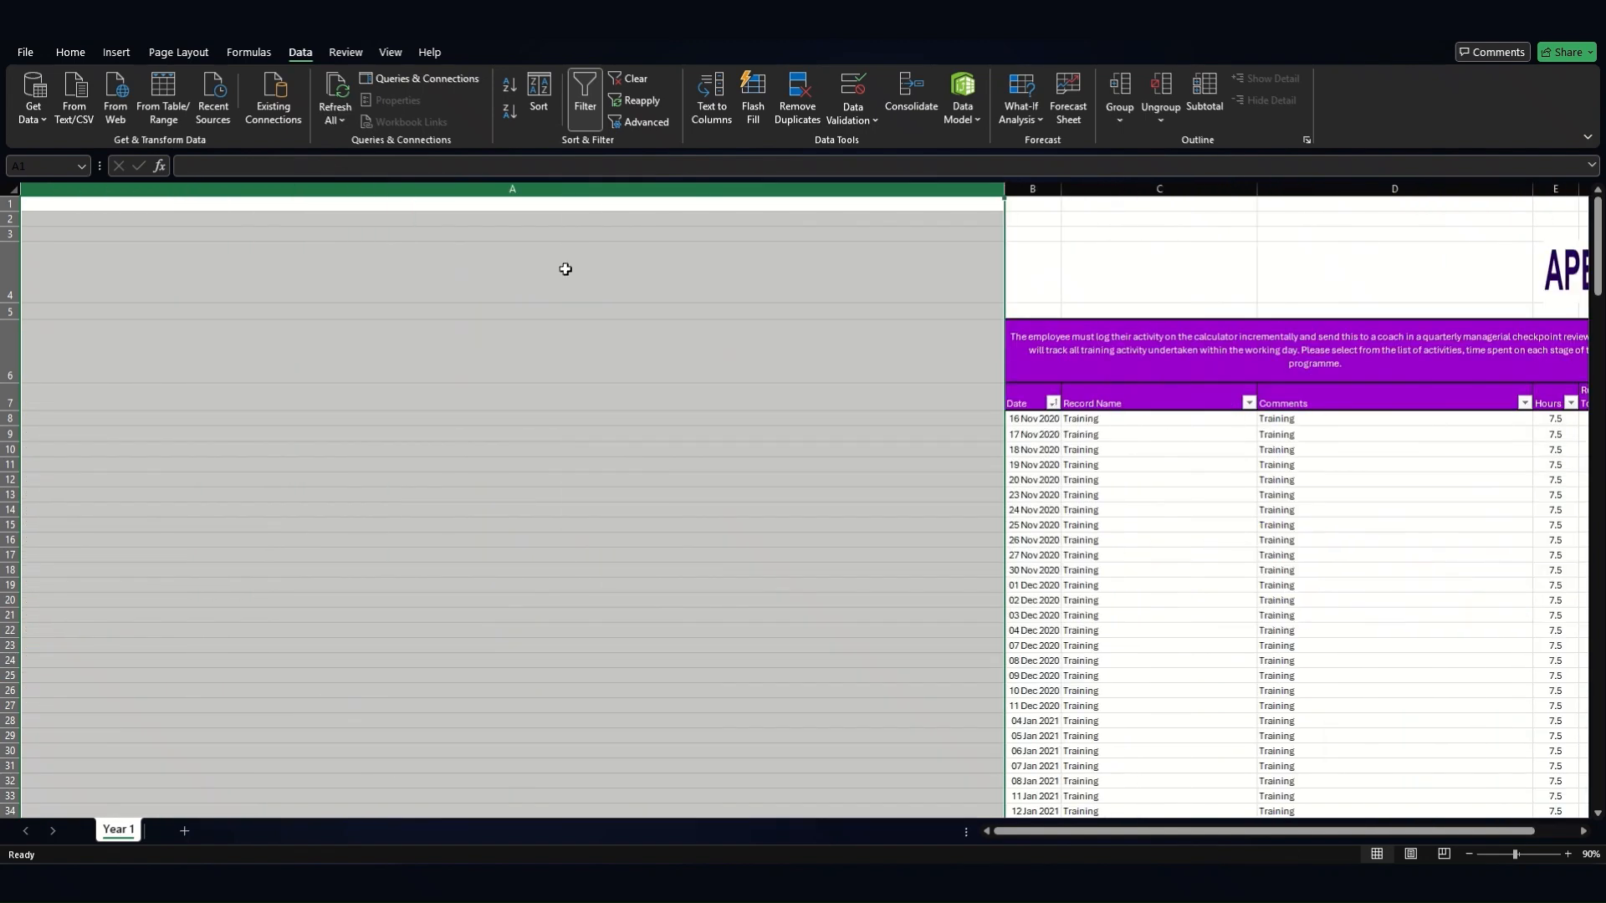
pyautogui.moveTo(1207, 366)
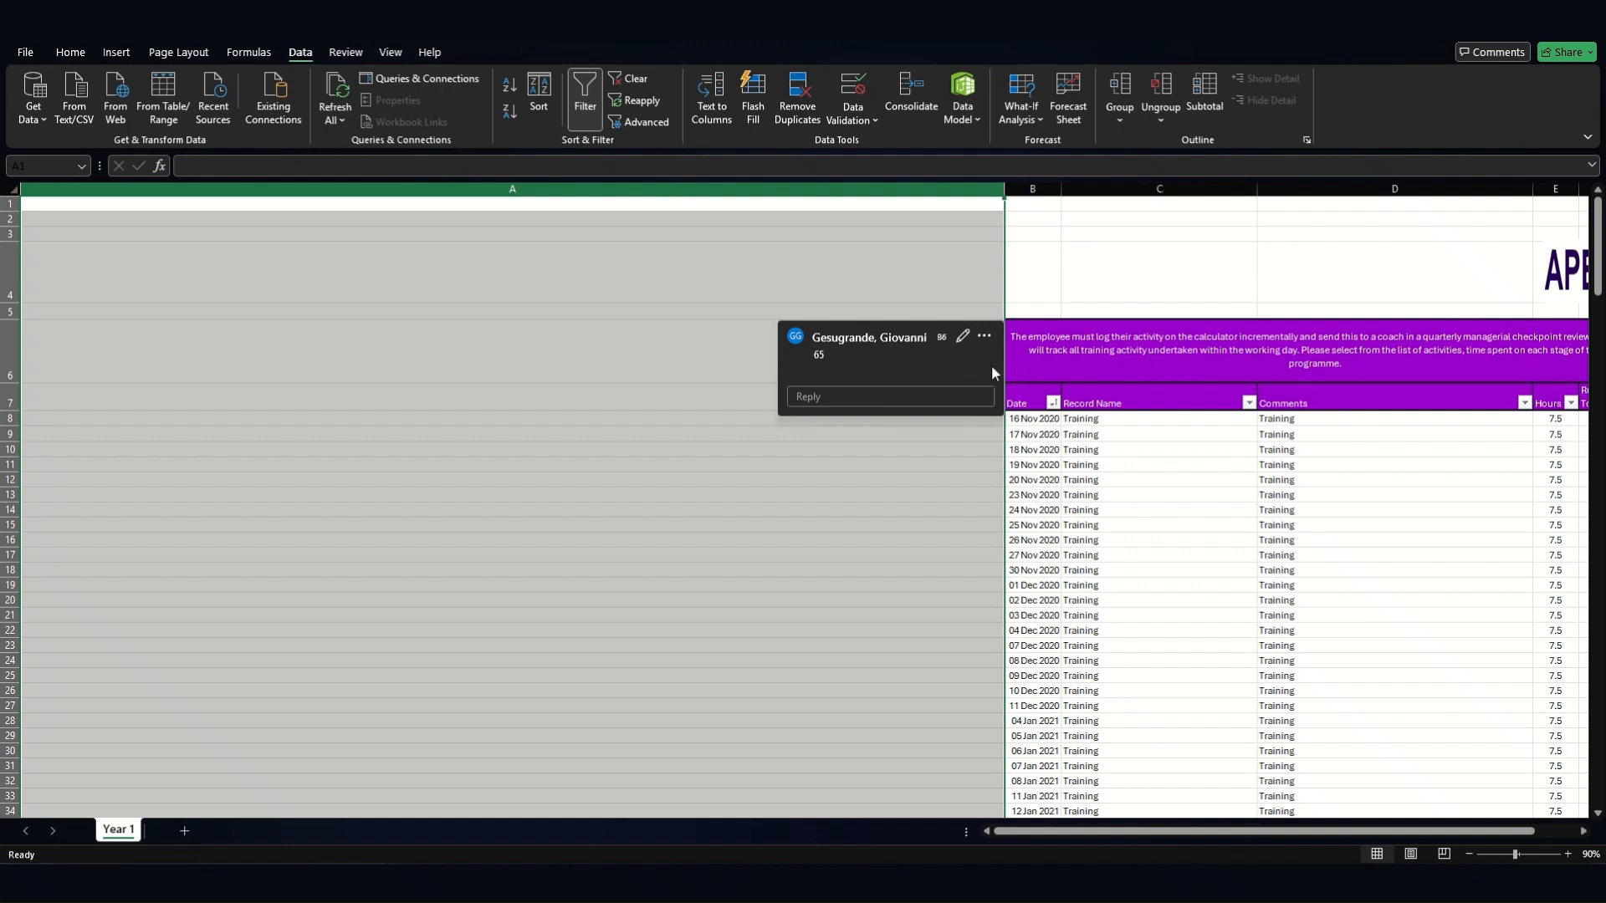
pyautogui.click(1099, 371)
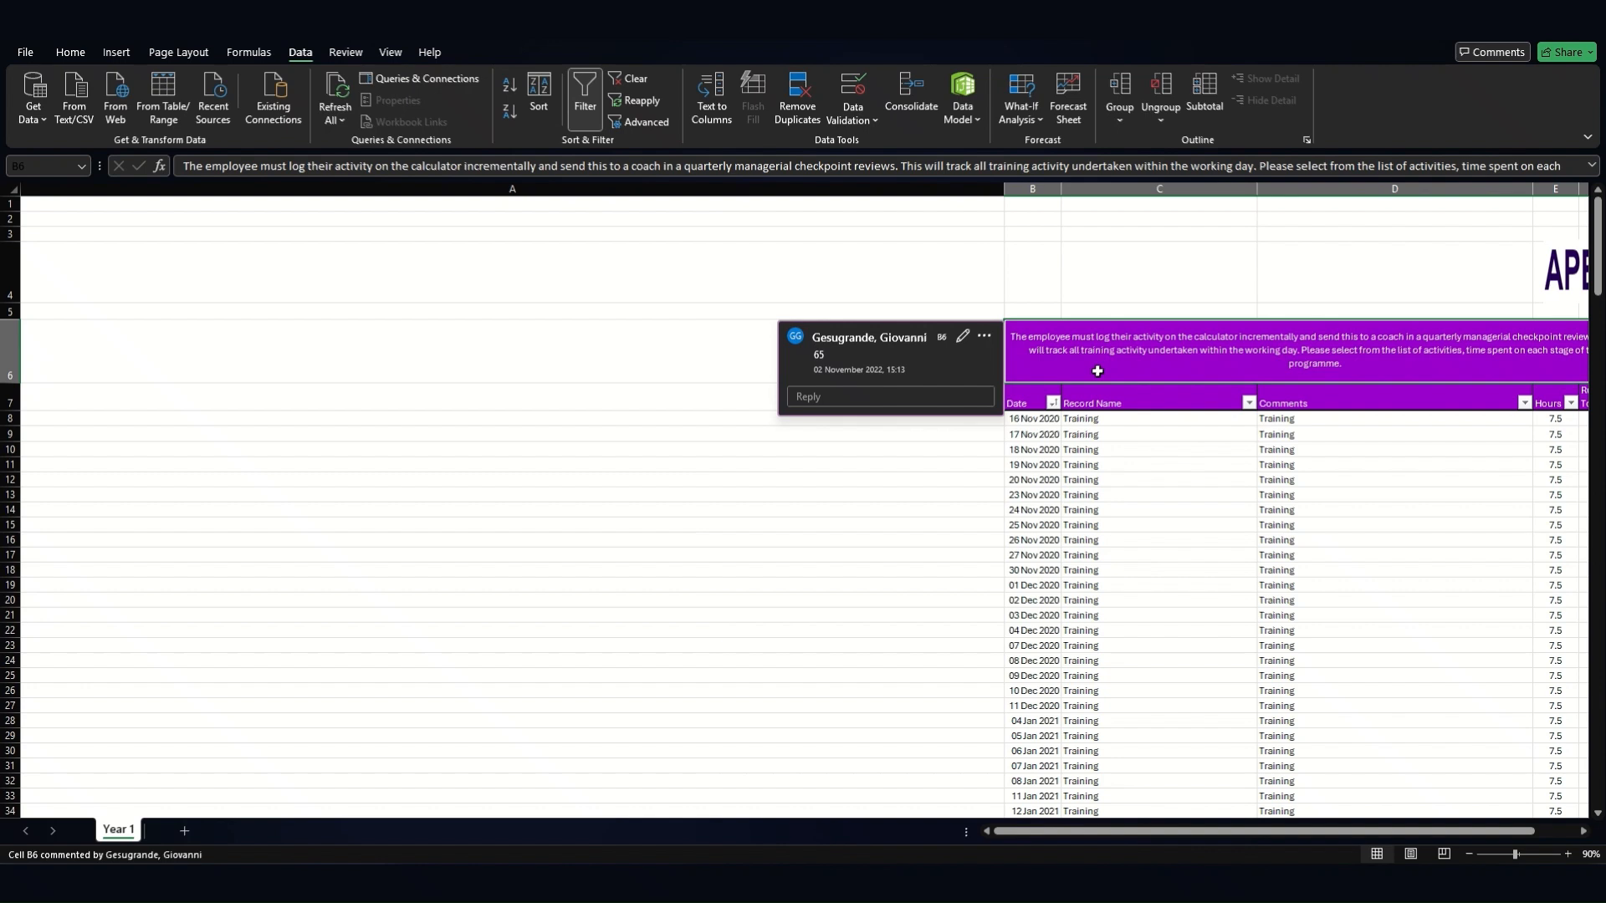
pyautogui.rightClick(1097, 371)
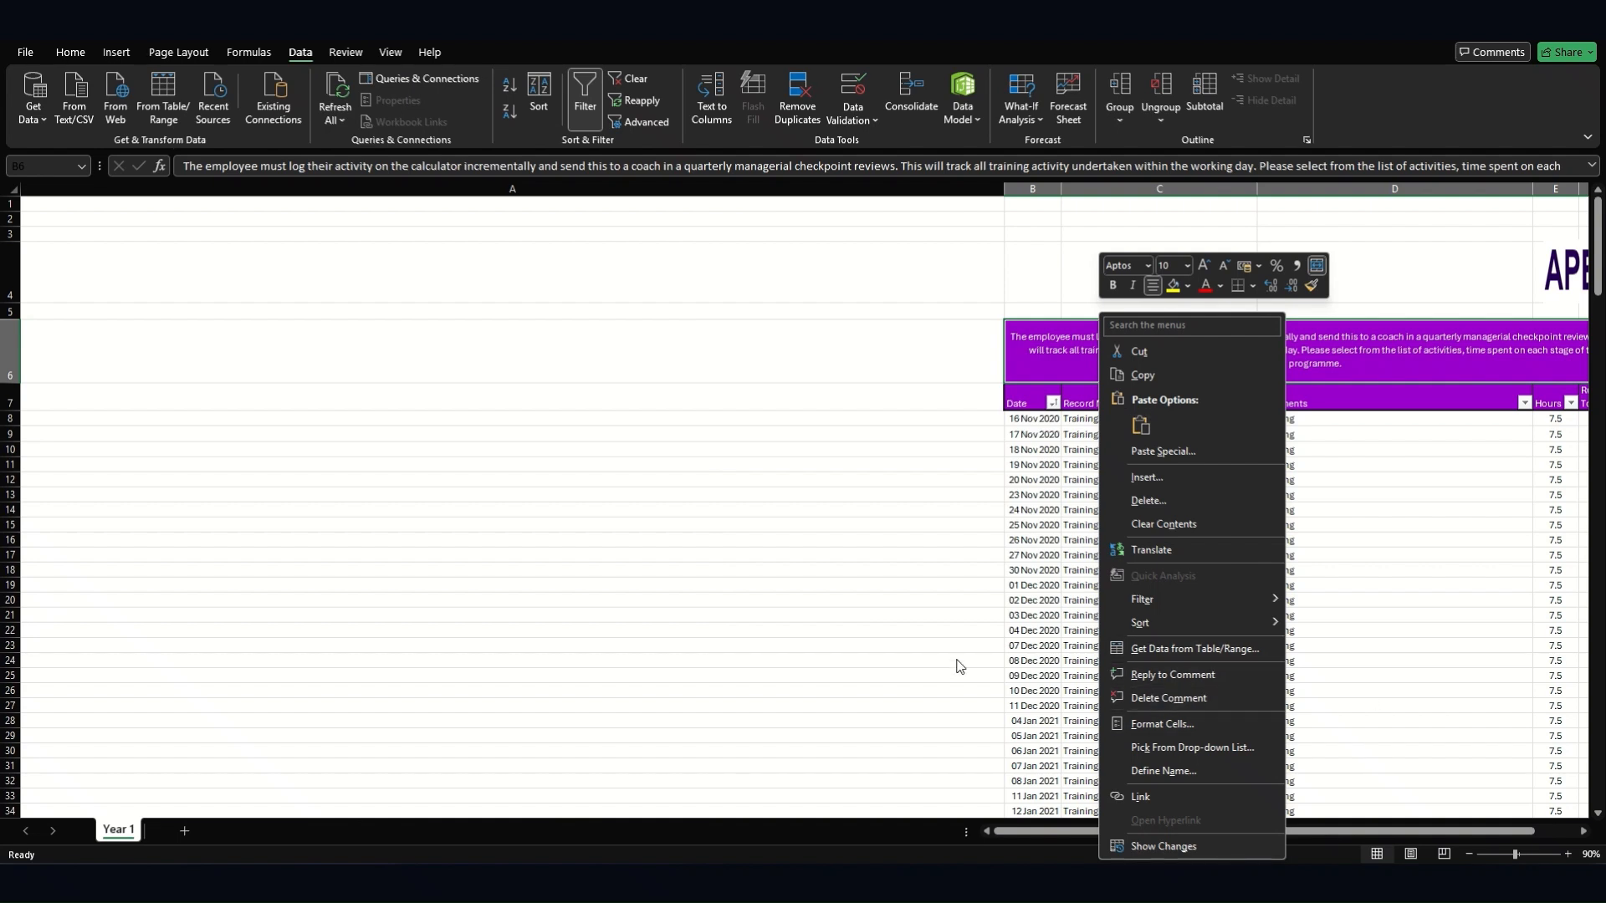
pyautogui.press('Escape')
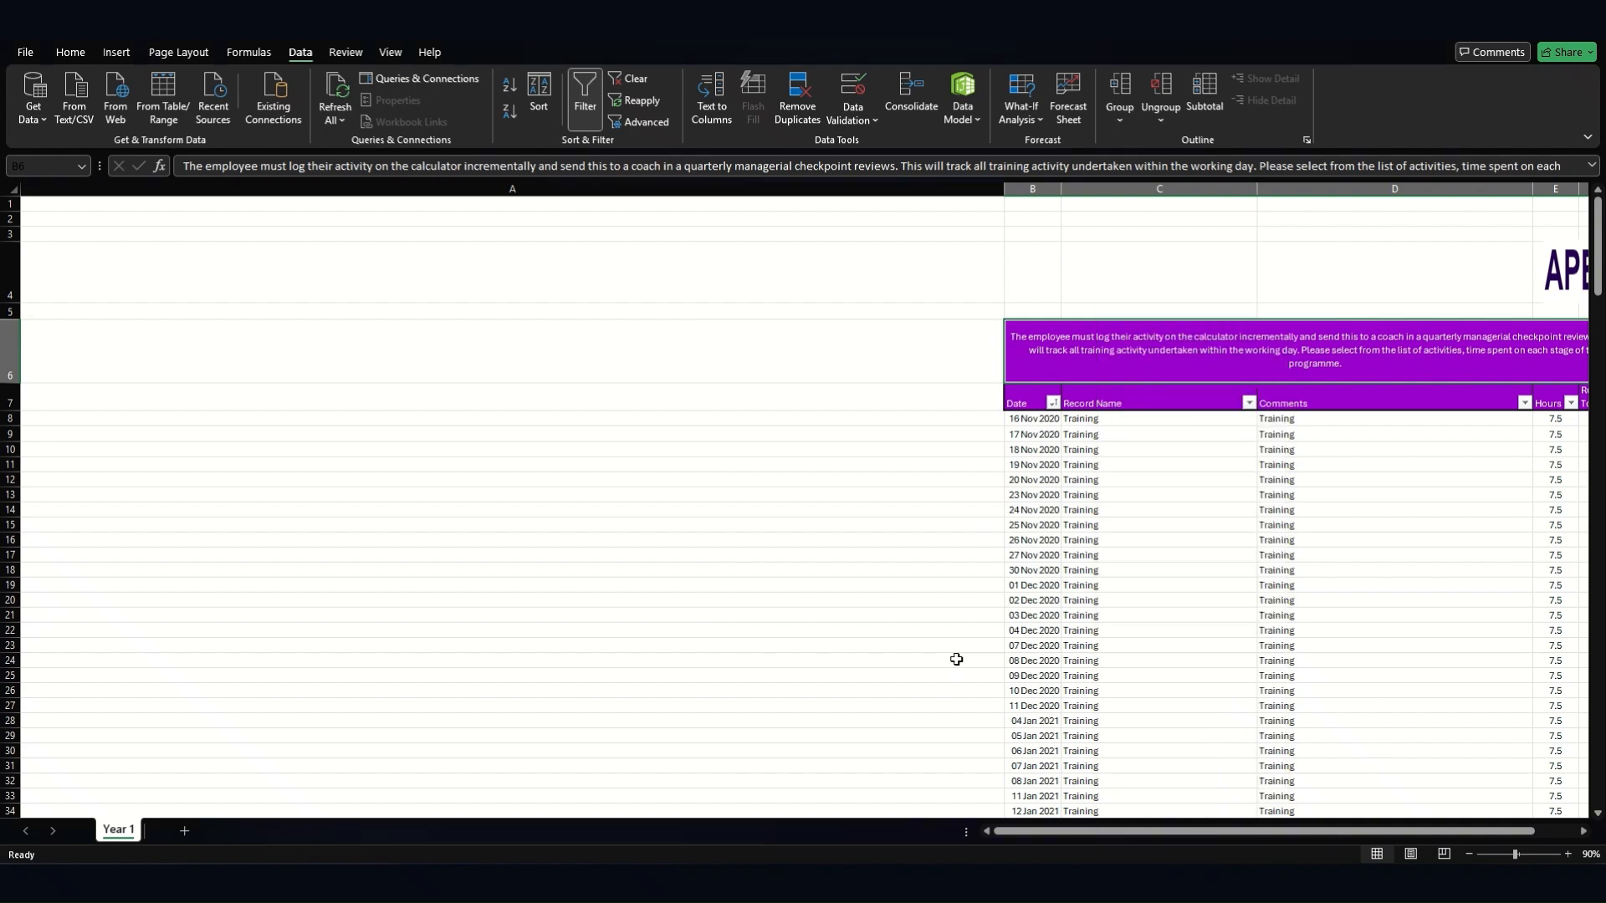
# Show all comments using the review commands and delete the comment thread on cell B6
pyautogui.click(351, 58)
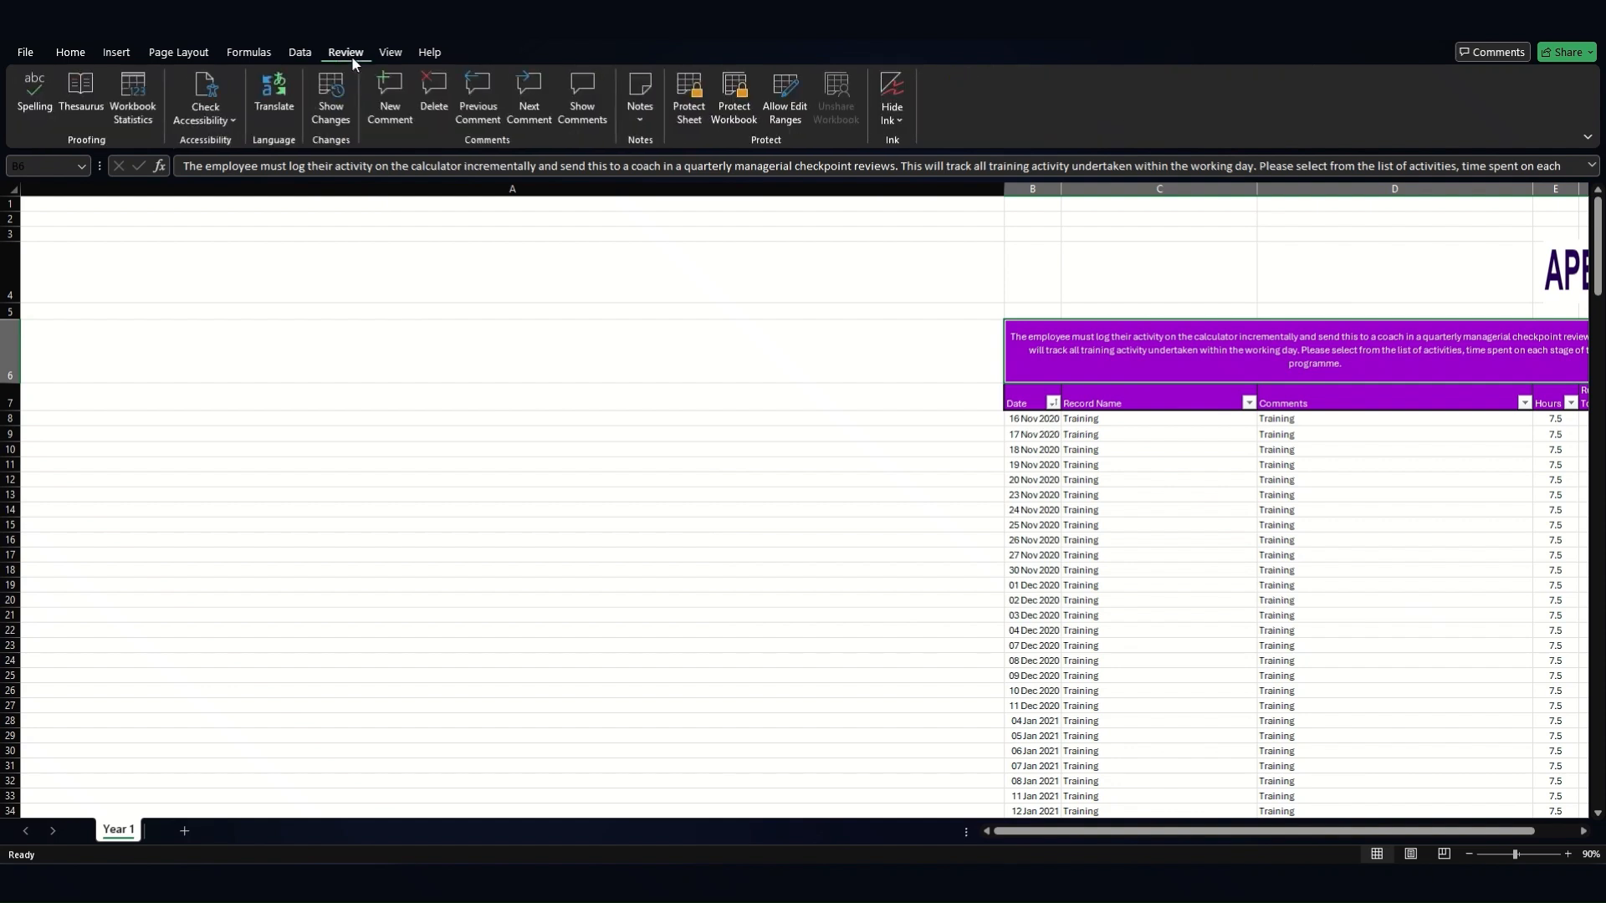
pyautogui.click(565, 107)
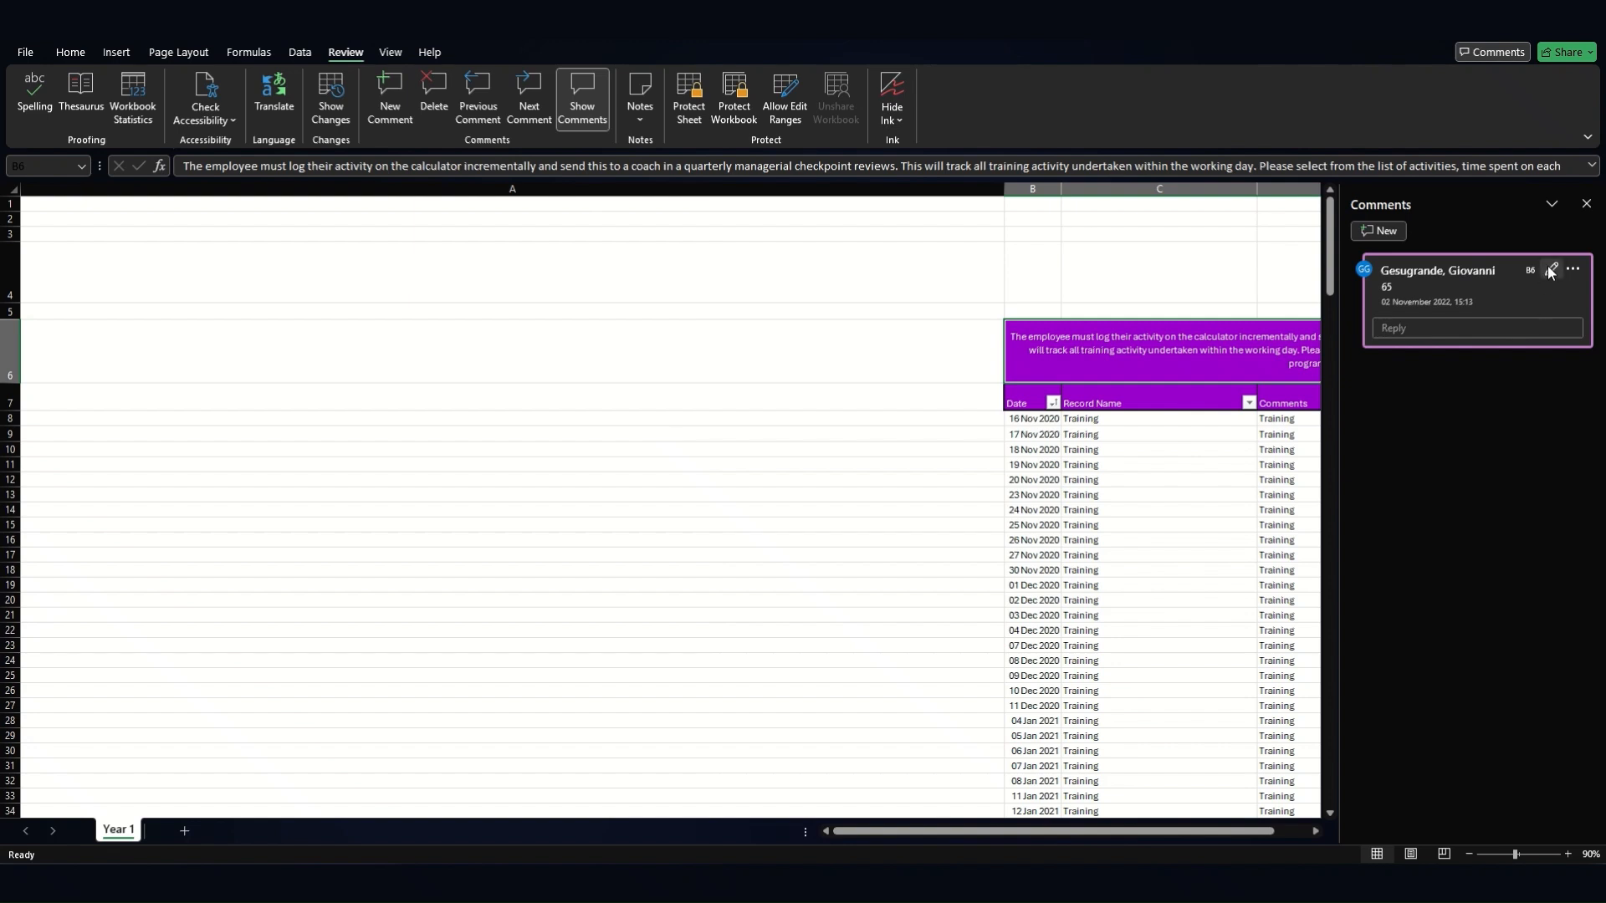
pyautogui.click(1579, 276)
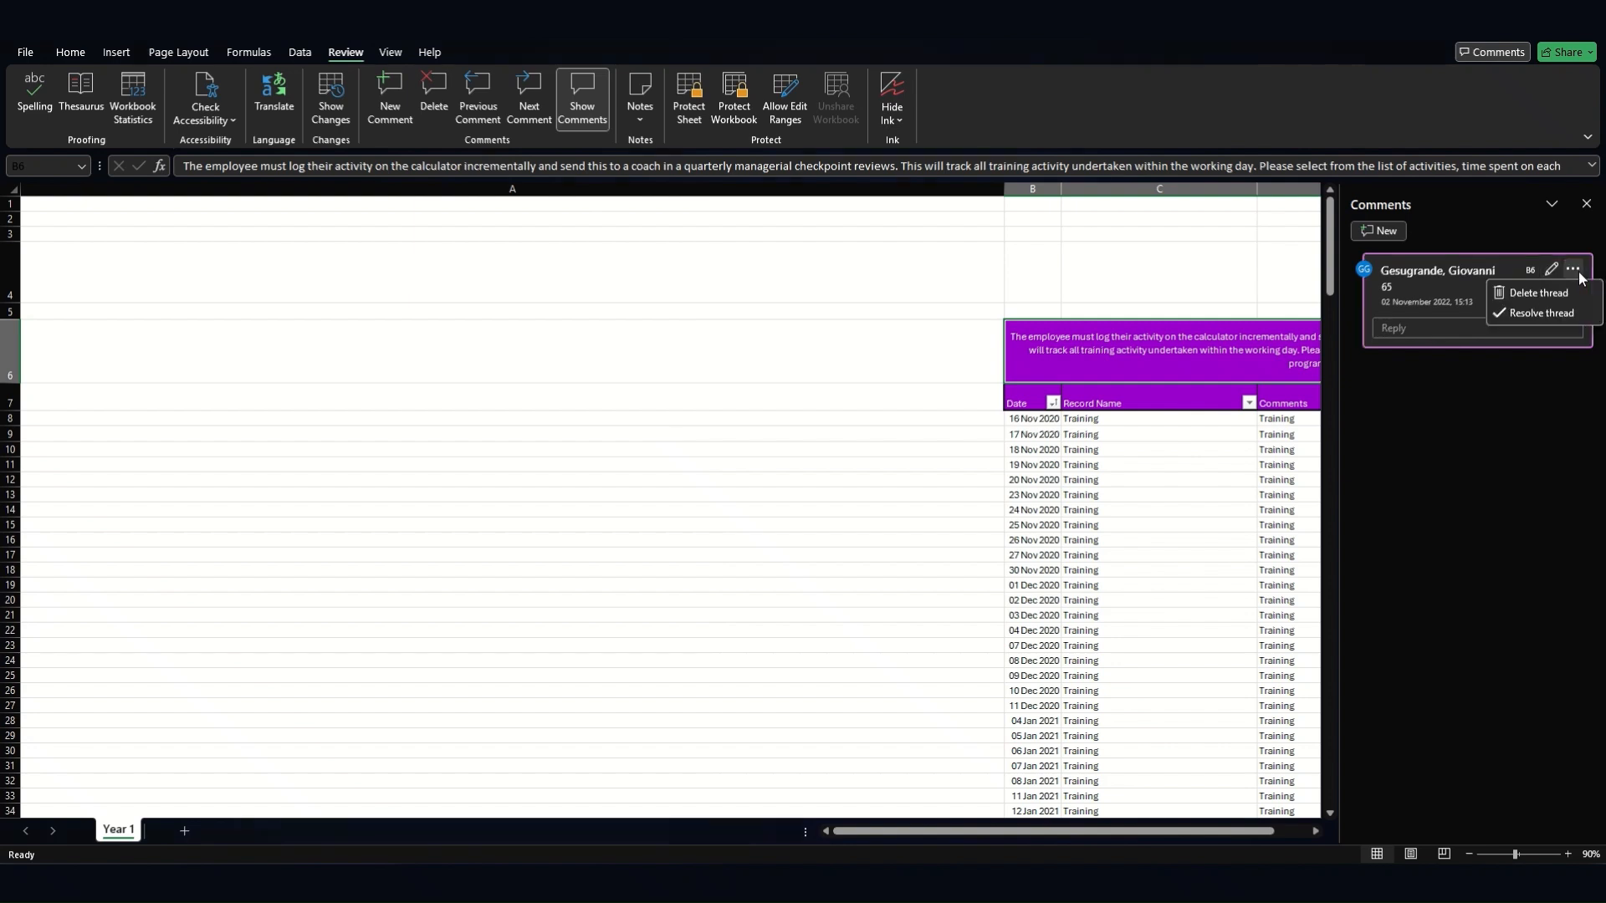
pyautogui.click(1526, 293)
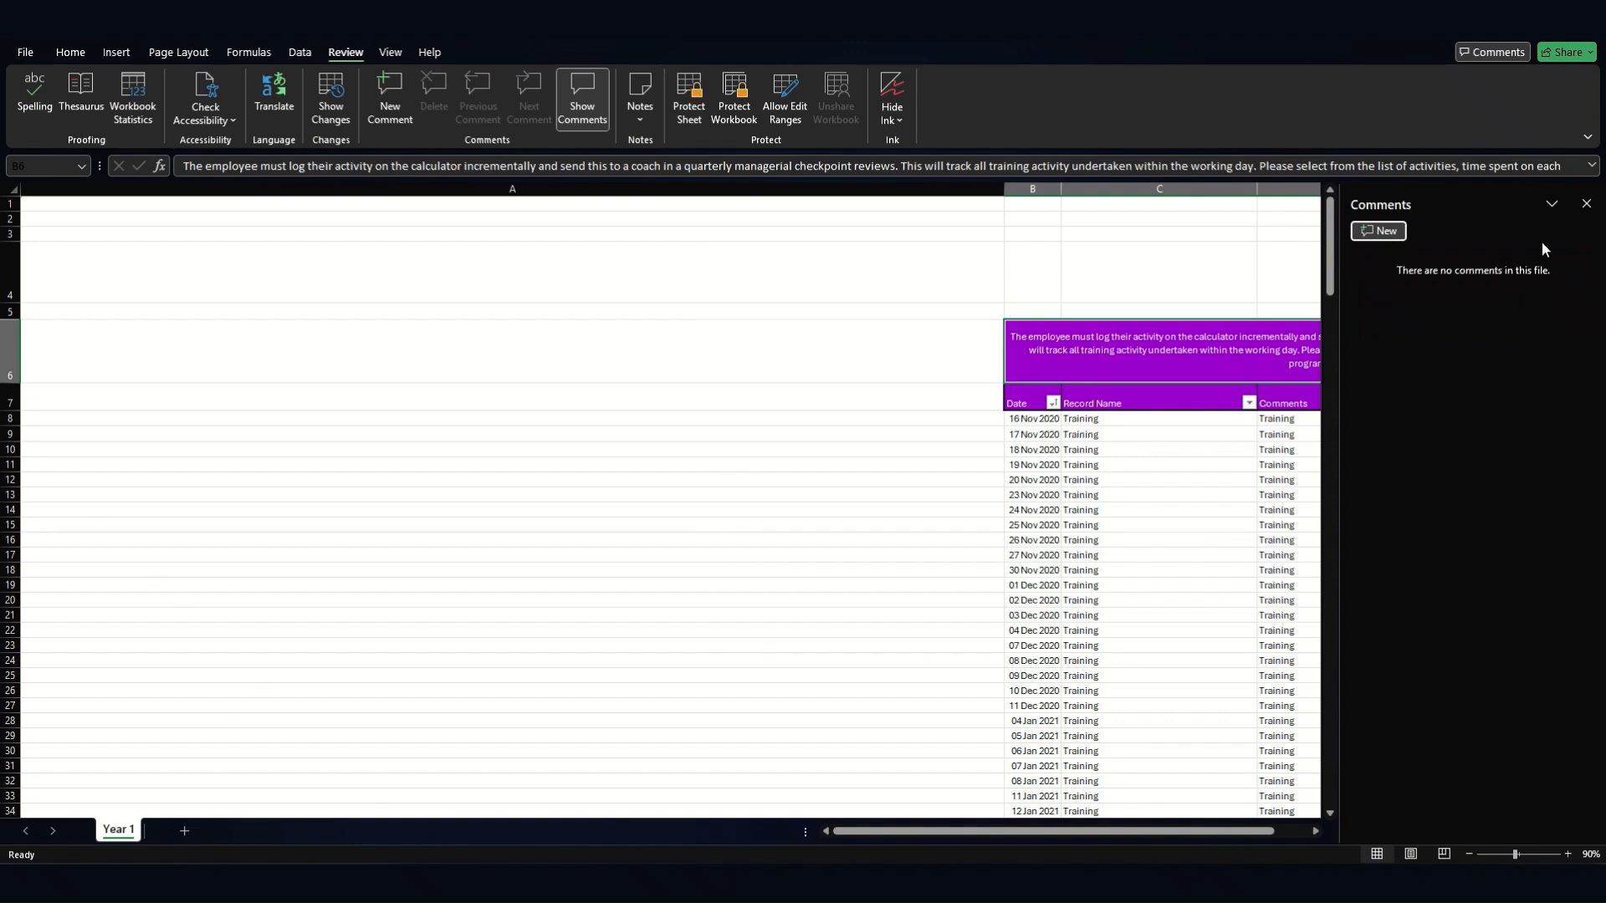